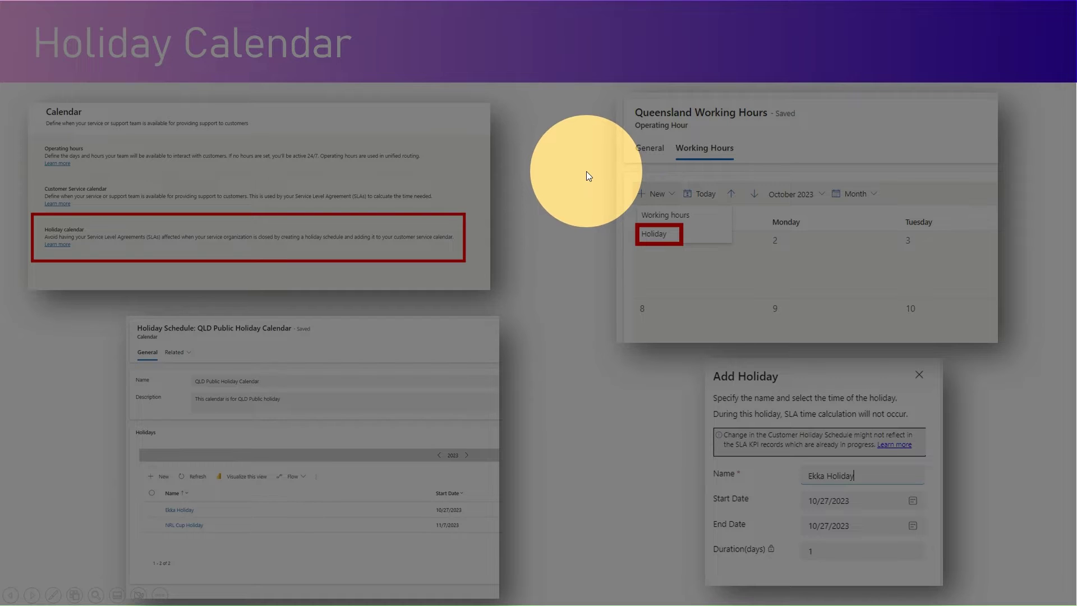
- Switch to the Customer Service admin center and open the management list of the holiday calendar
key(alt+Tab)
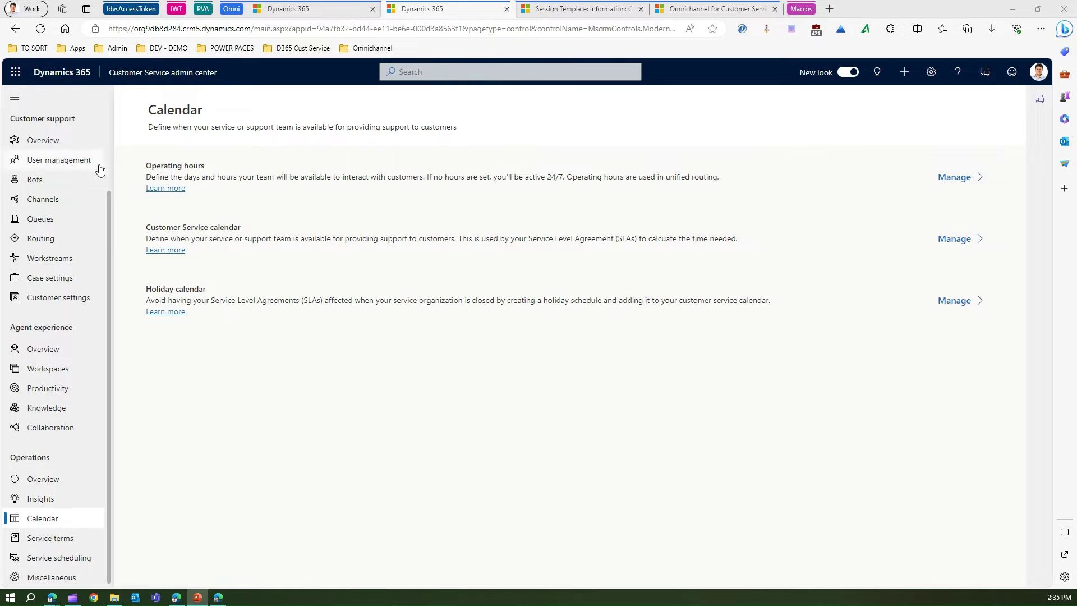
scroll(108, 191, up, 3)
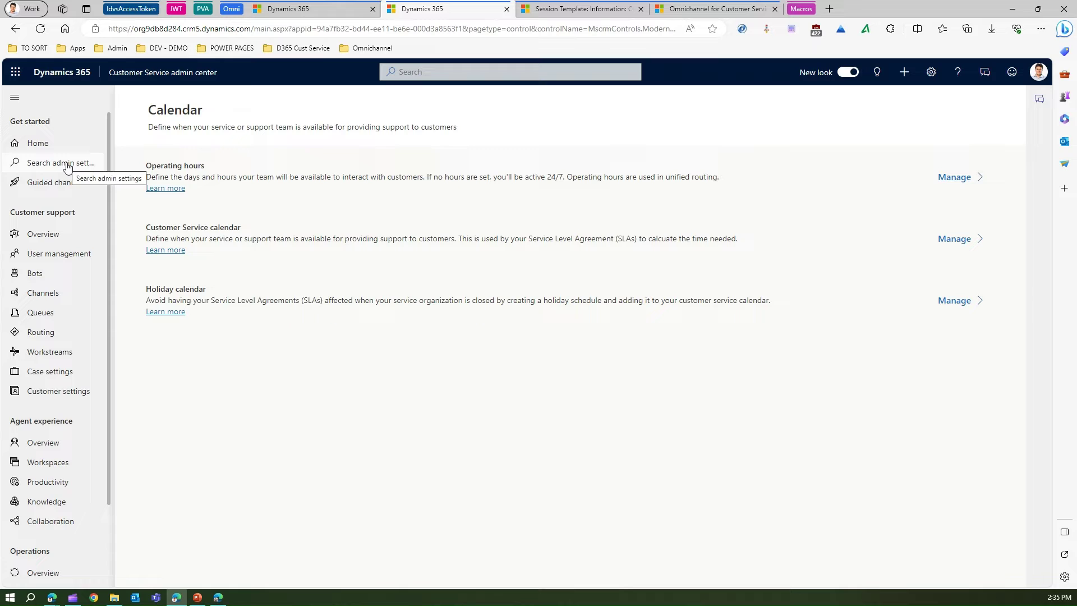
scroll(110, 250, down, 2)
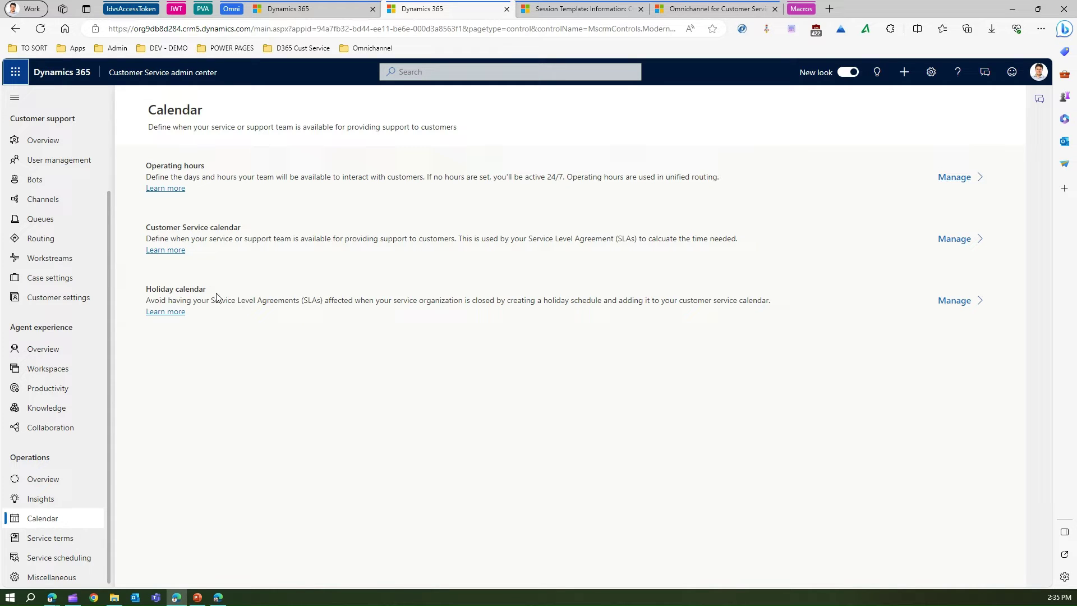
click(954, 301)
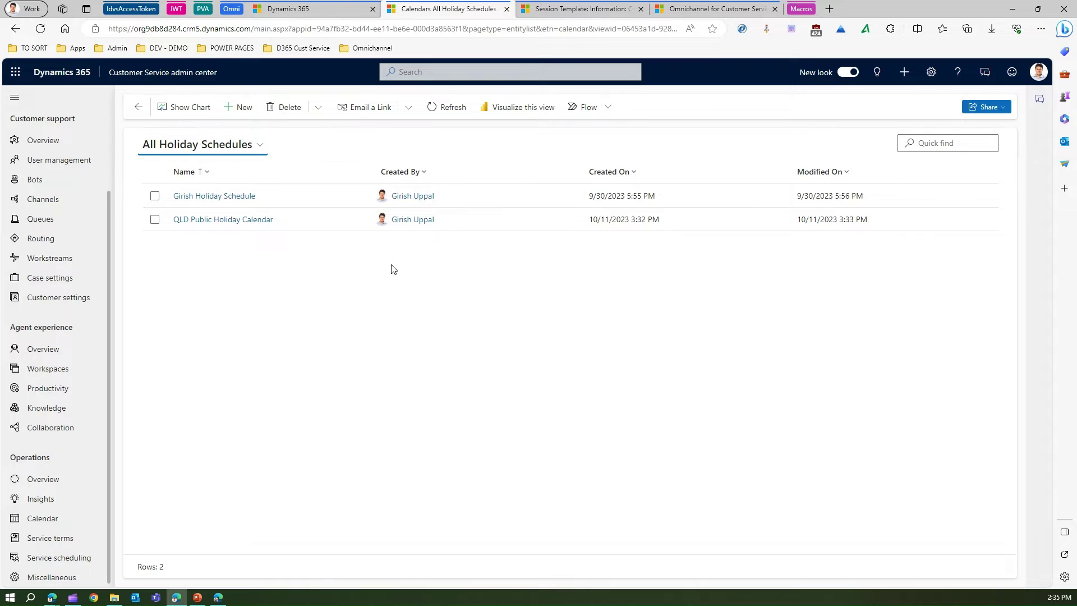
- Create a holiday schedule with both its name and description set to "New York 2023 Public Holiday"
click(240, 107)
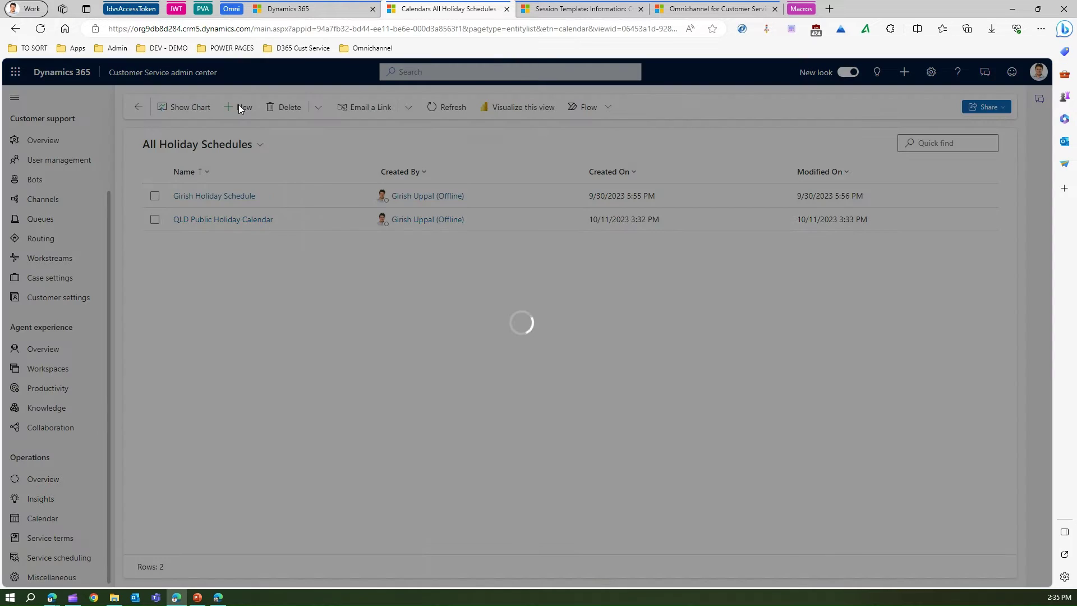
click(933, 108)
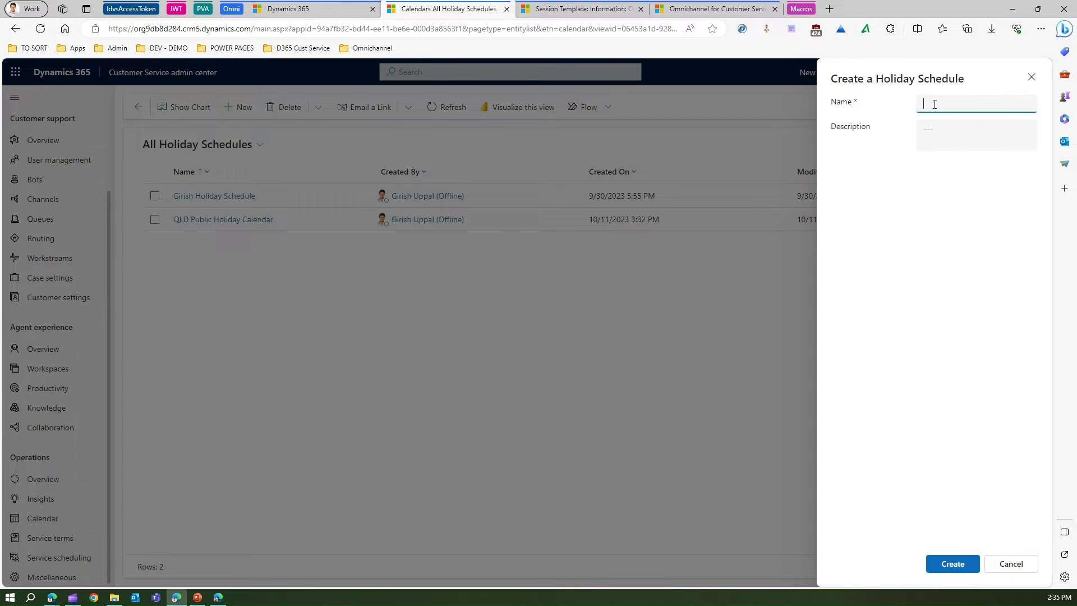
text(New York 2023 Public Holiday)
triple_click(991, 104)
key(ctrl+c)
click(984, 132)
key(ctrl+v)
click(954, 565)
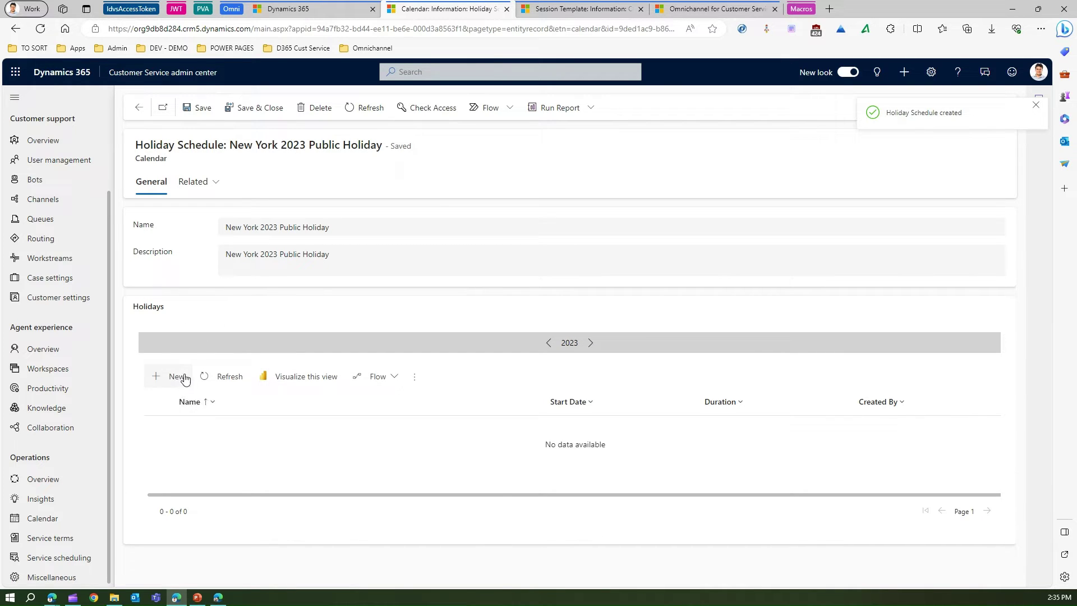
- Add a one-day holiday named "Thanks Giving Holiday" on 11/30/2023 to the schedule
click(186, 378)
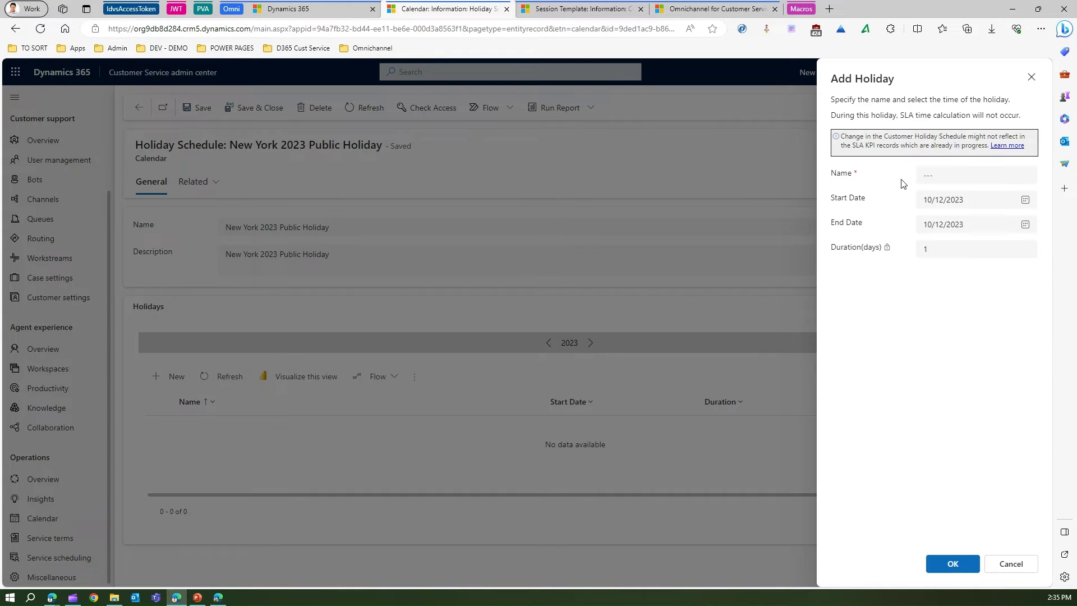
click(927, 175)
text(Thanks Giving Holiday)
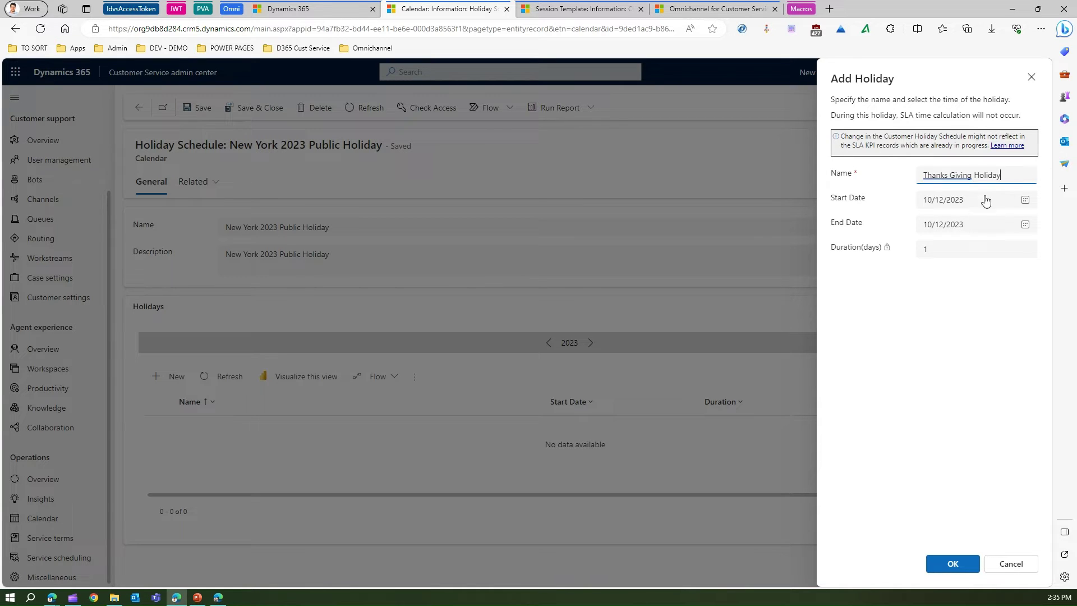
click(1025, 201)
click(1025, 224)
click(991, 321)
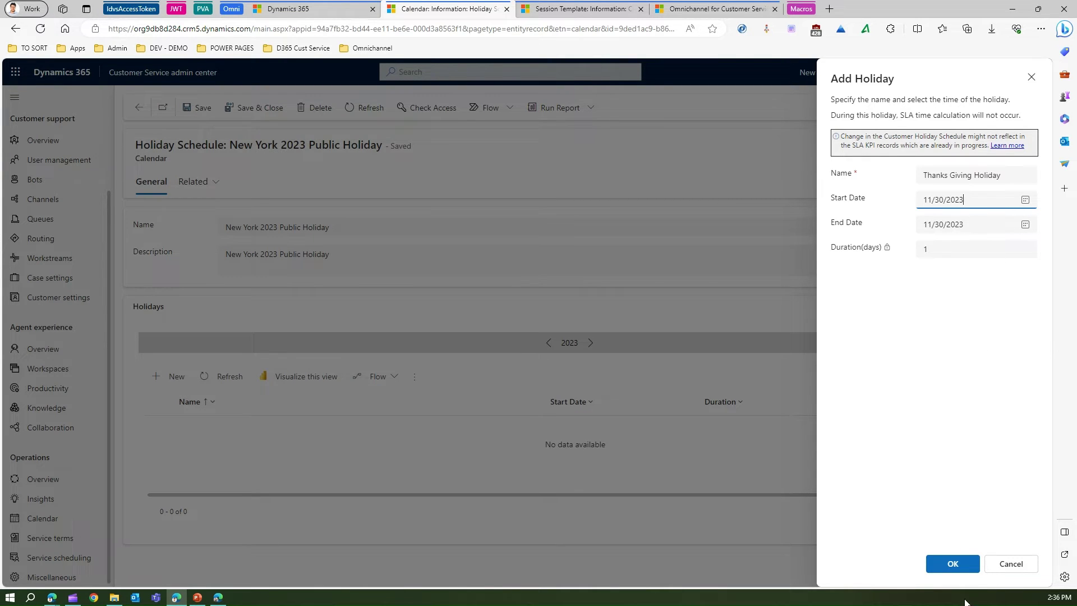
click(960, 564)
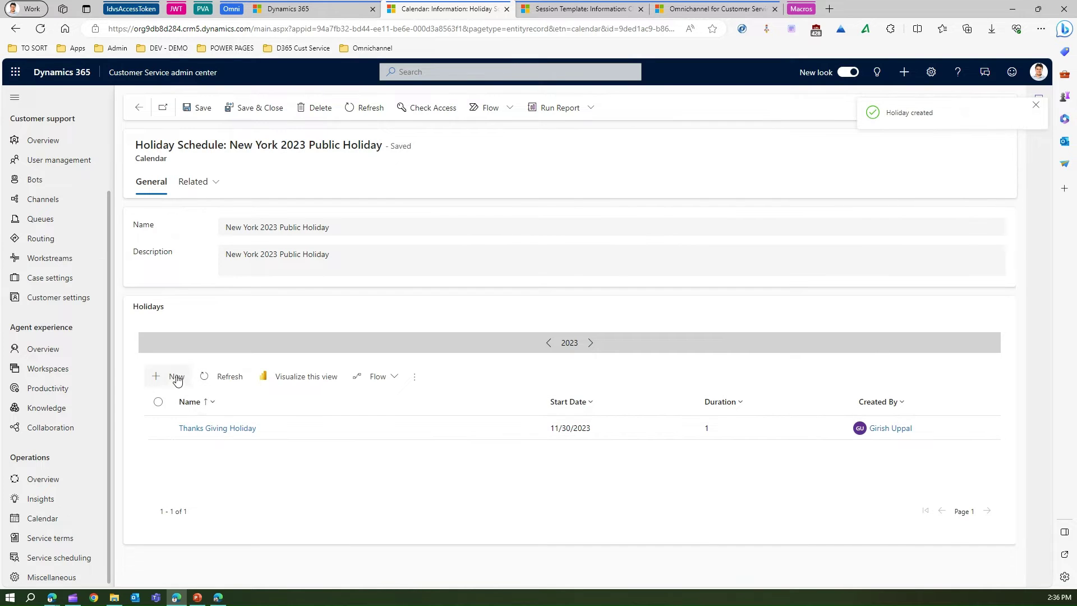
- Add a one-day holiday named "Christmas Holiday" on 12/25/2023 to the schedule
click(175, 376)
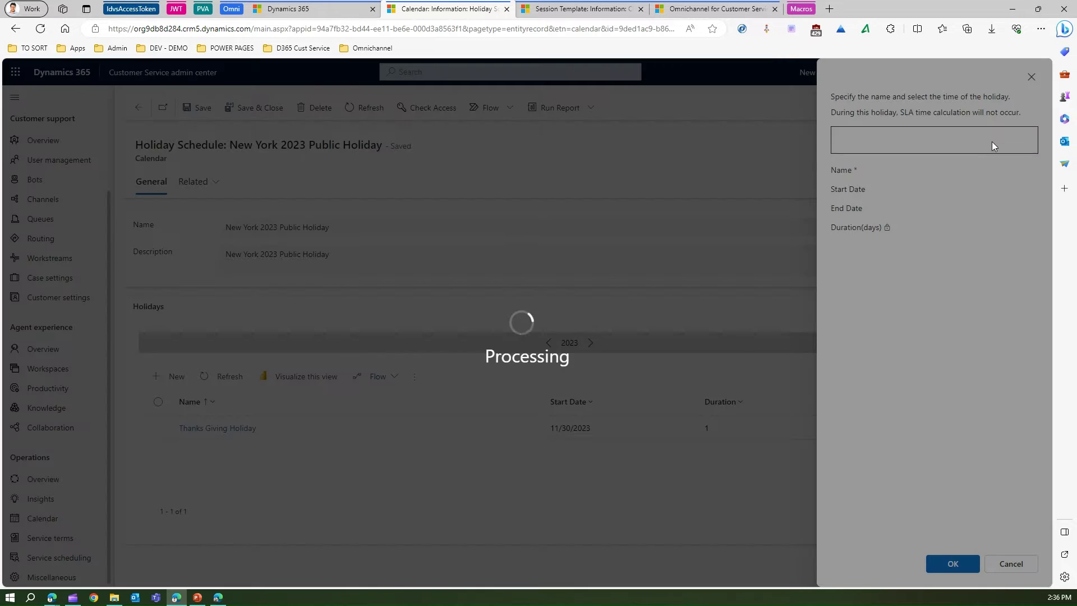
click(1026, 200)
click(1026, 225)
click(1026, 225)
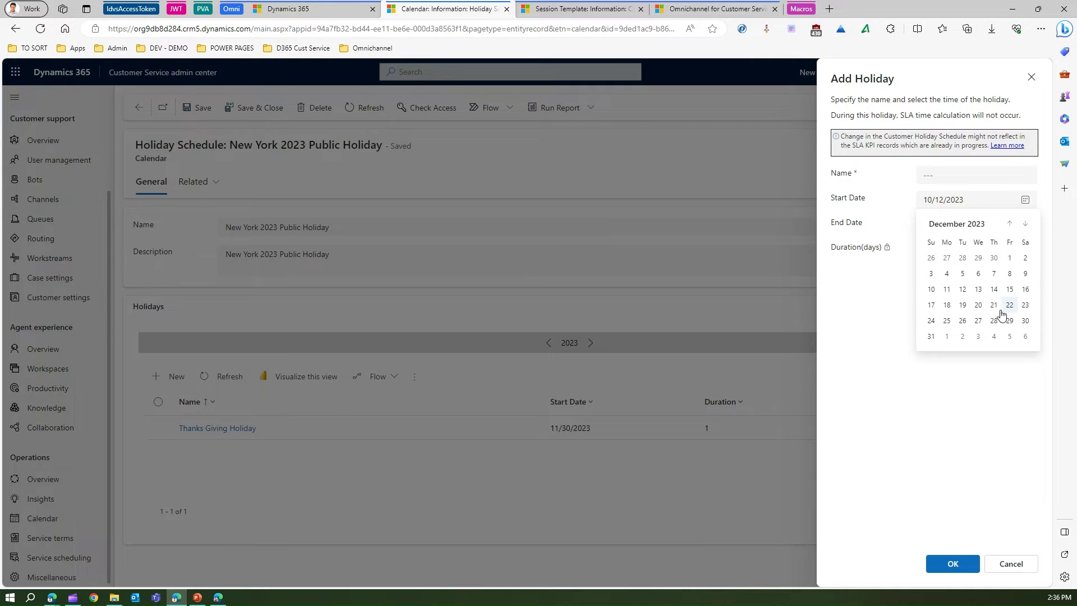
click(947, 320)
click(959, 171)
text(Christmas Holiday)
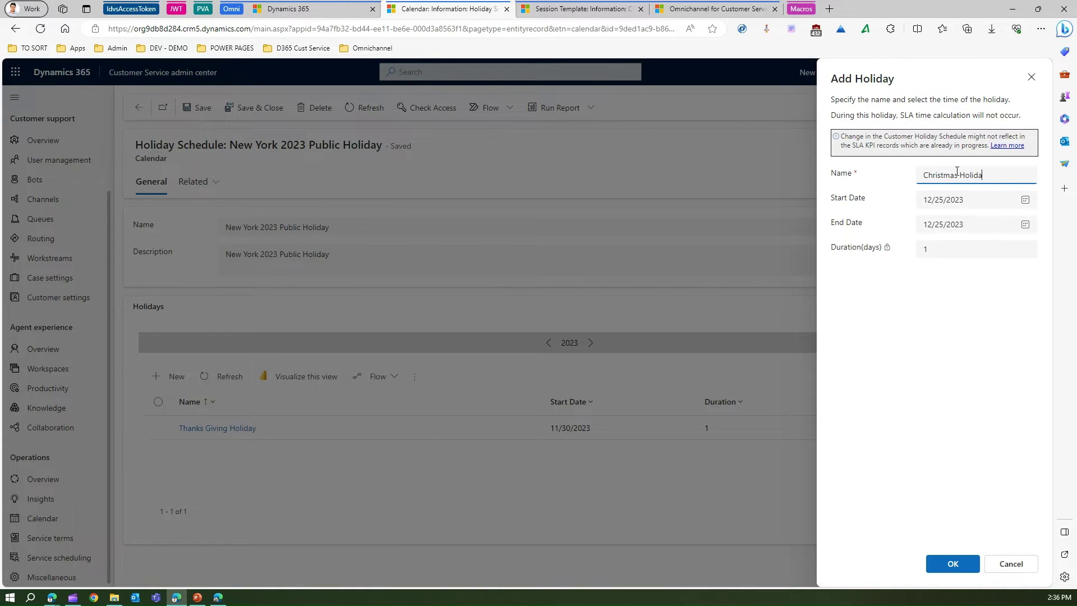
click(960, 564)
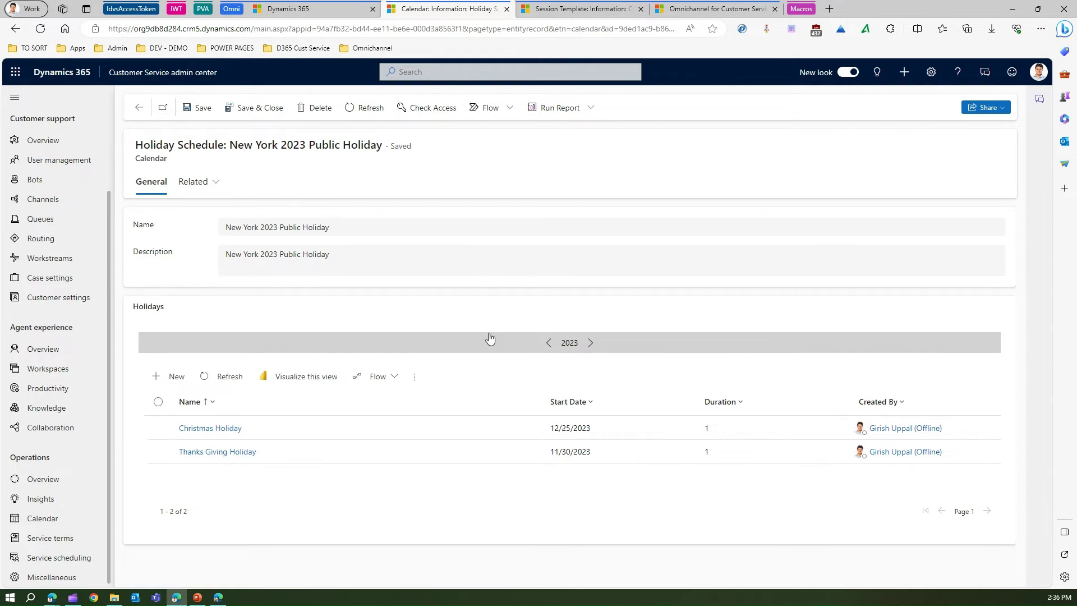
- Browse the schedule's holidays for 2024 and 2022, and save and close the holiday schedule
click(590, 343)
click(548, 343)
click(590, 343)
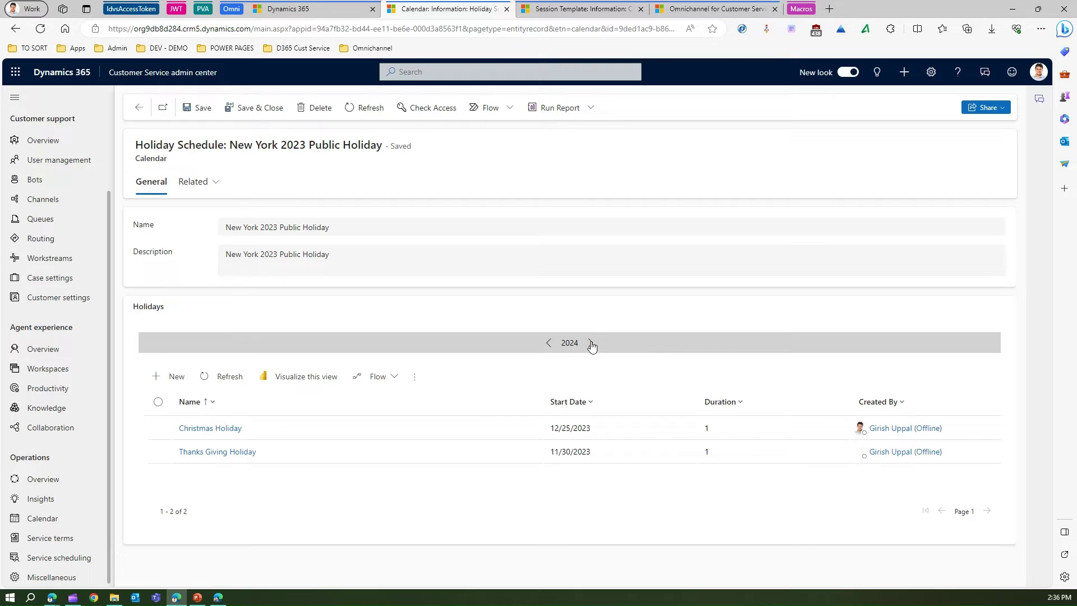
click(548, 343)
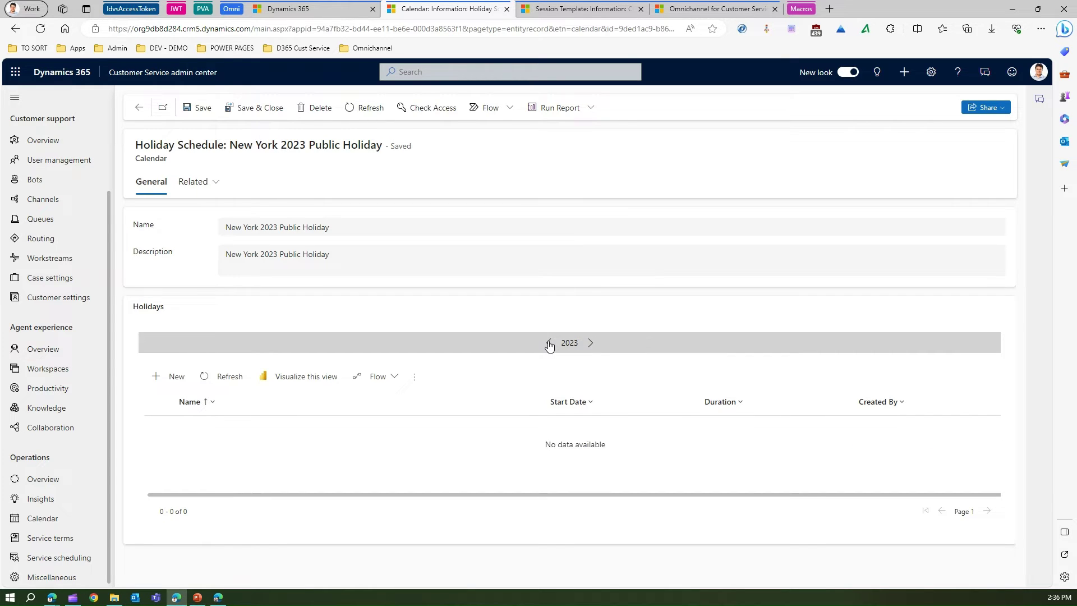
click(548, 344)
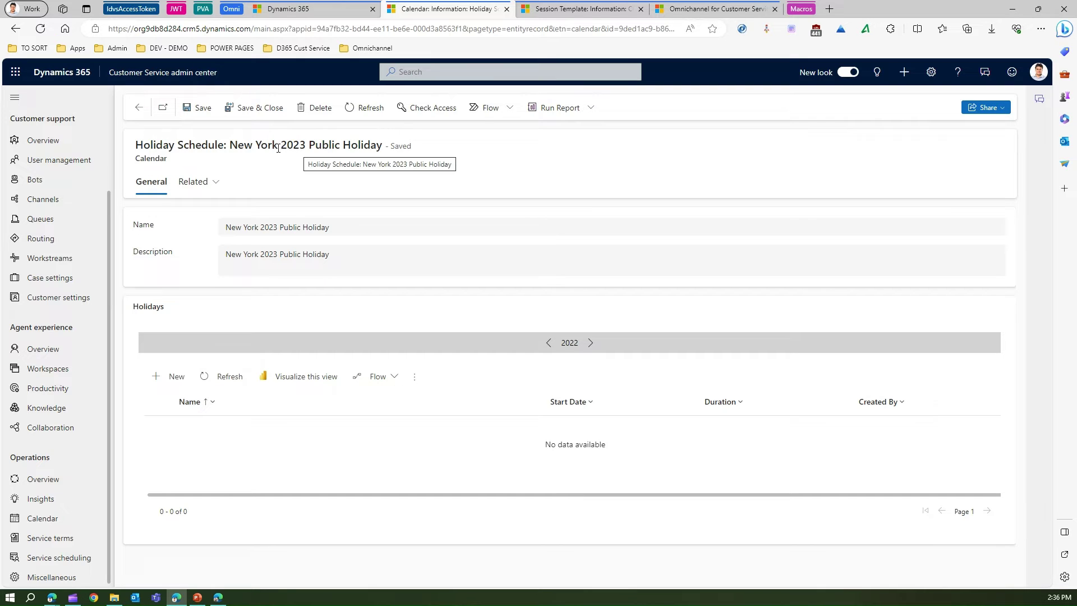
double_click(271, 227)
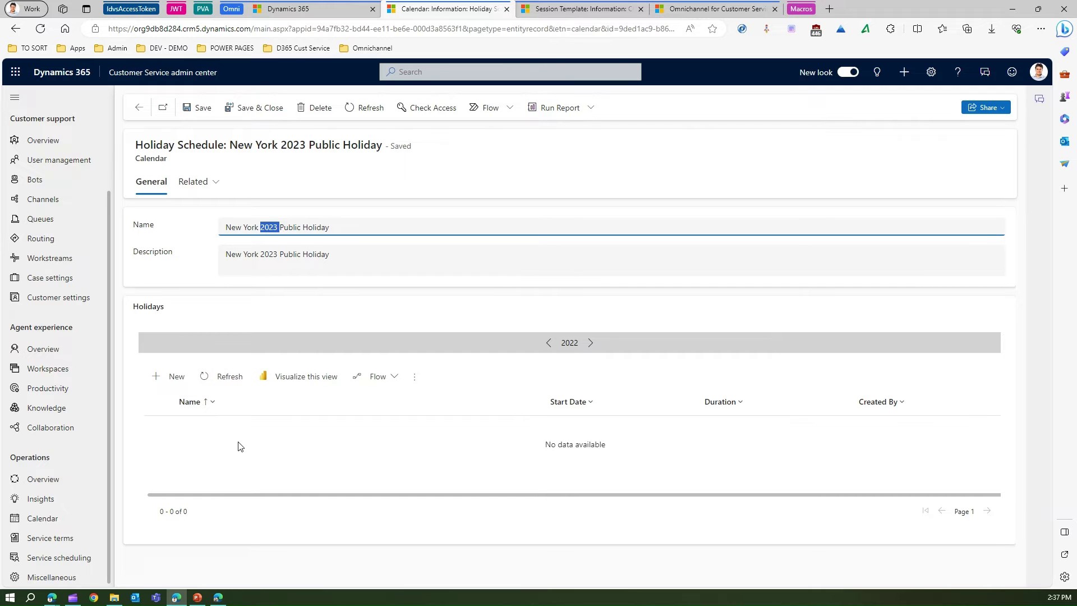
click(251, 110)
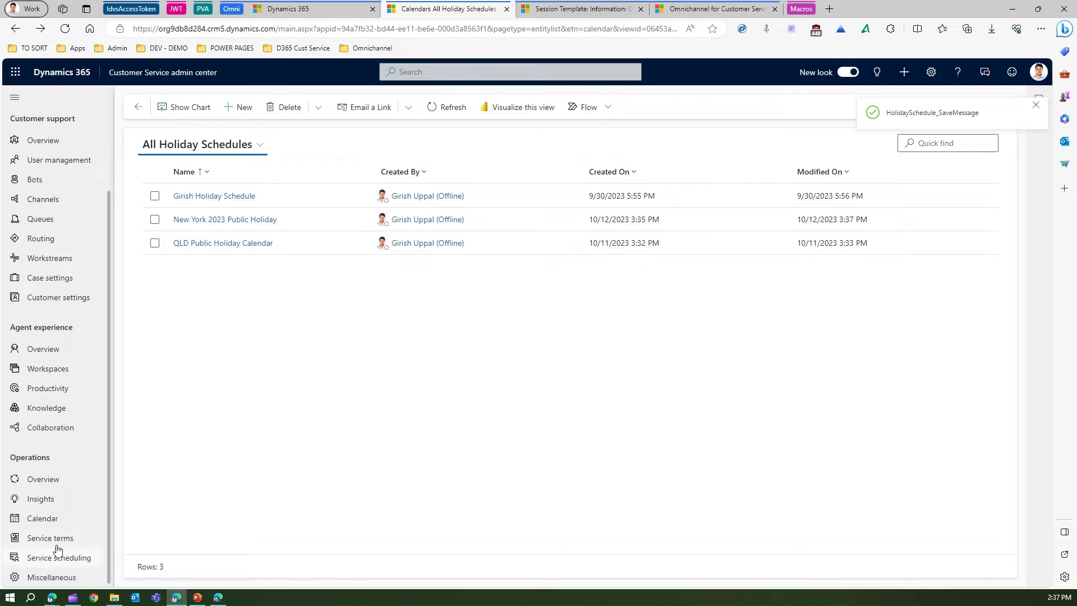
- Go to the customer service calendars and open the first one in the list for editing
click(51, 525)
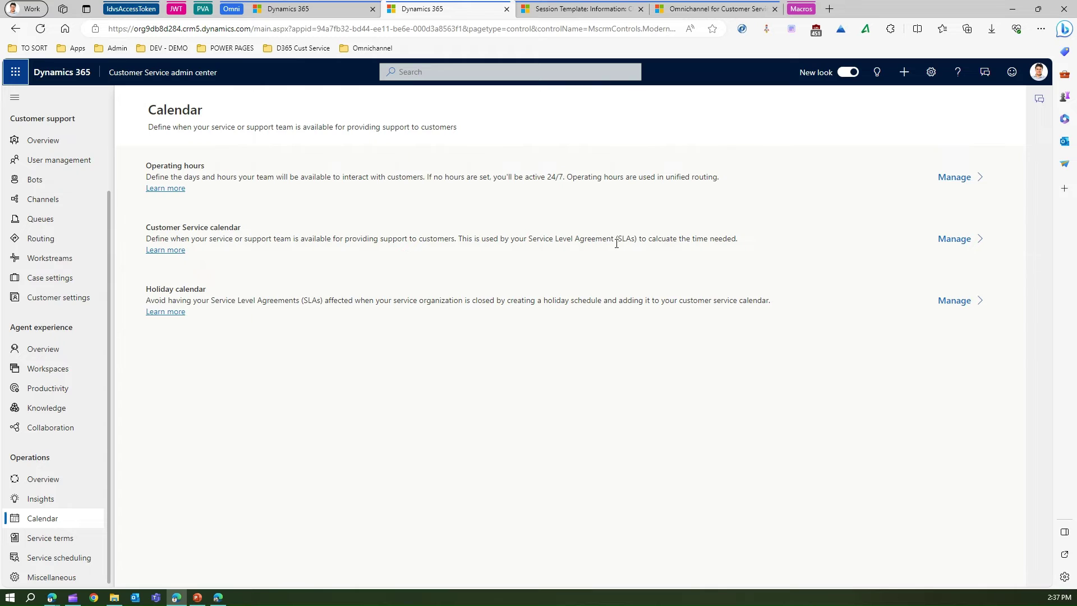
click(948, 239)
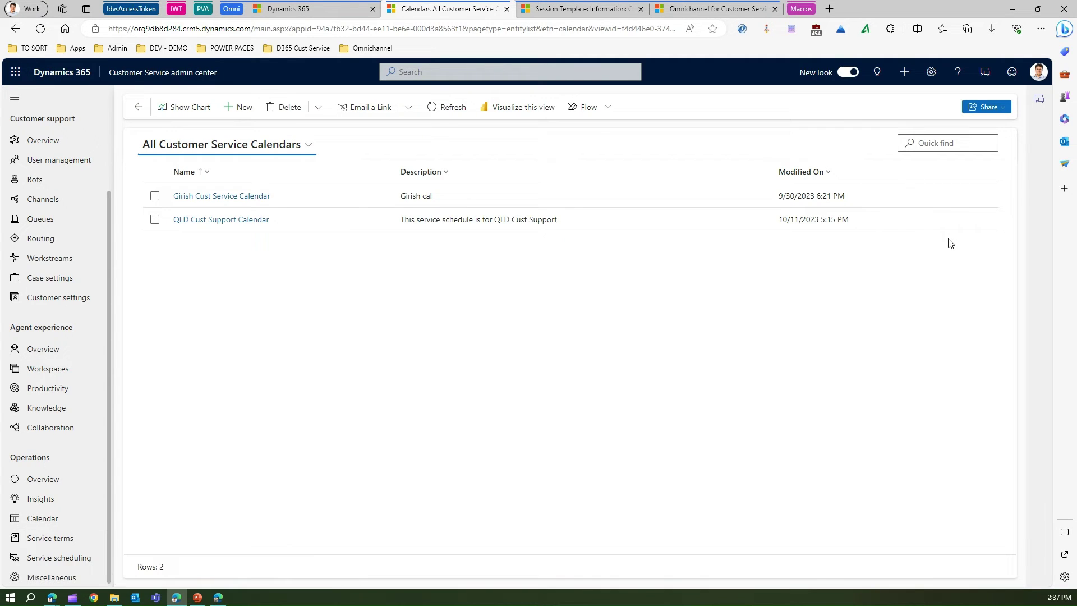
click(255, 196)
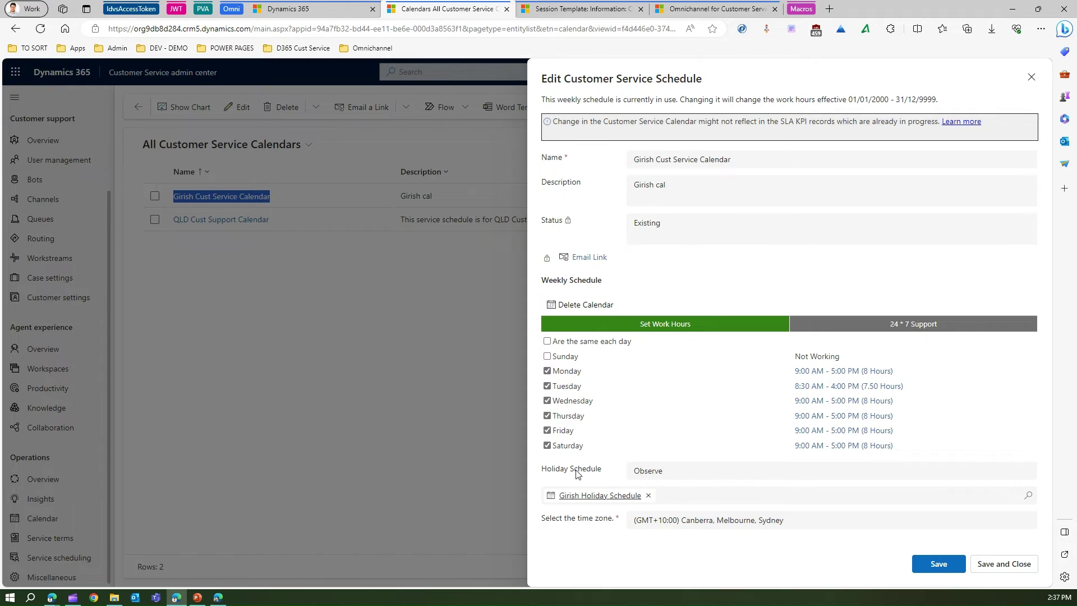
- Try the Do Not Observe option for the calendar's holiday schedule and set it back to Observe
click(673, 474)
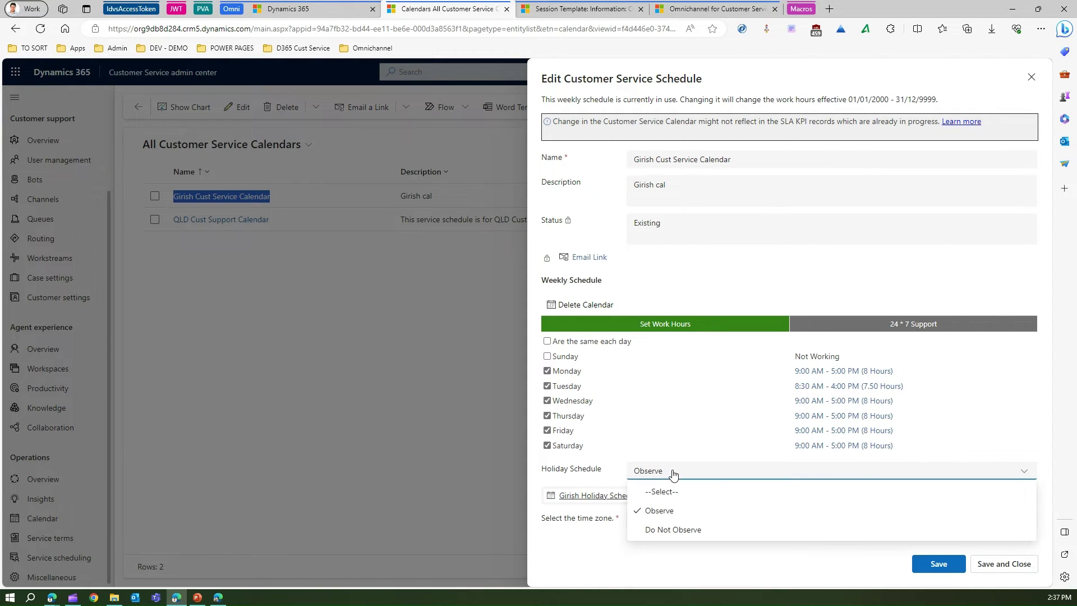
click(679, 530)
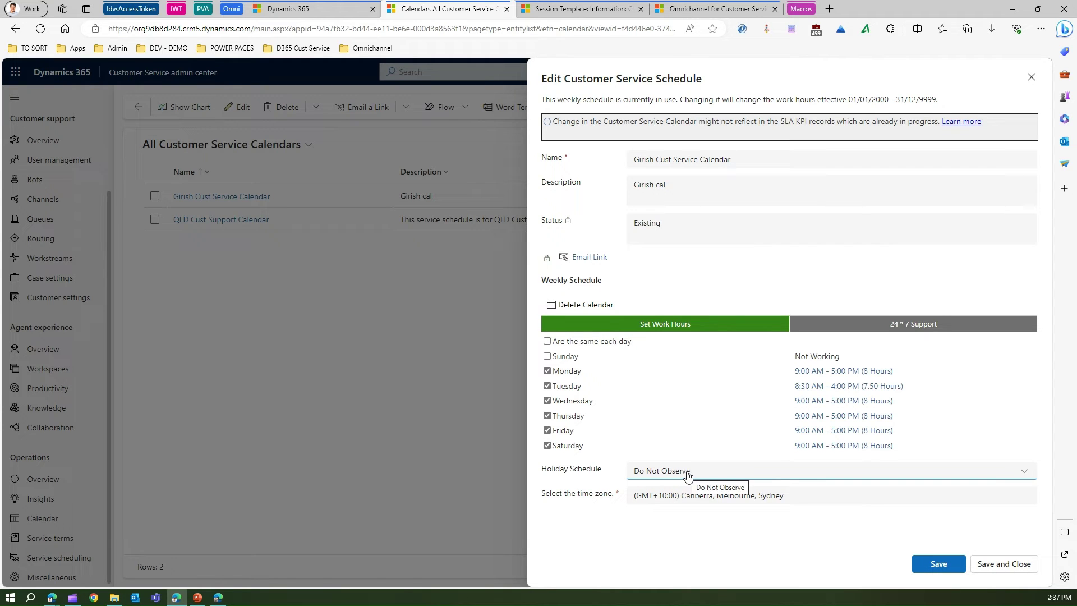
click(688, 475)
click(652, 510)
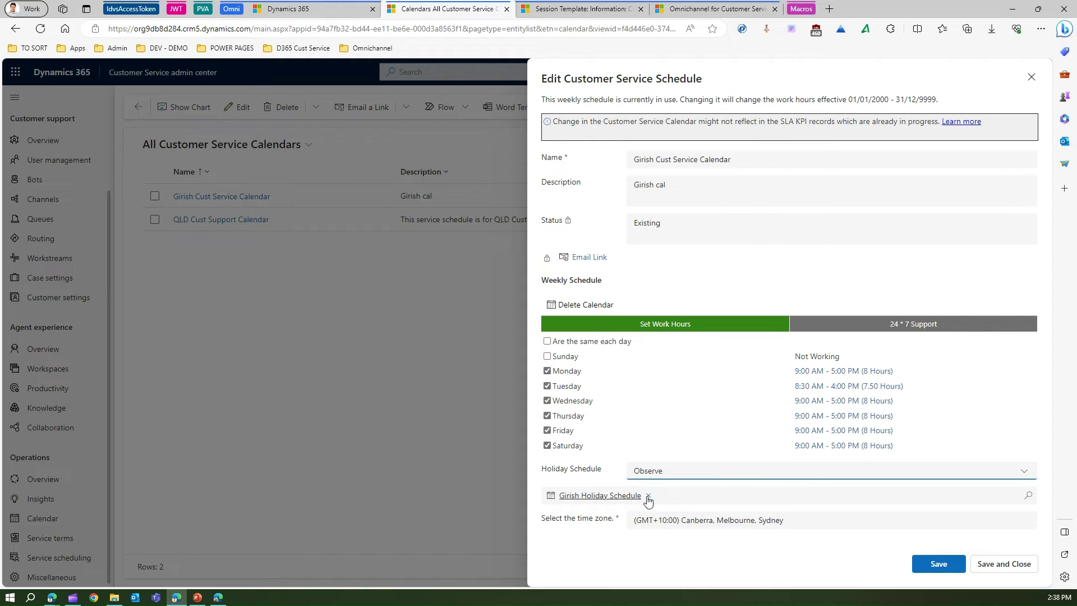
- Replace the calendar's observed holiday schedule with "New York 2023 Public Holiday", and save and close the calendar
click(649, 495)
click(626, 496)
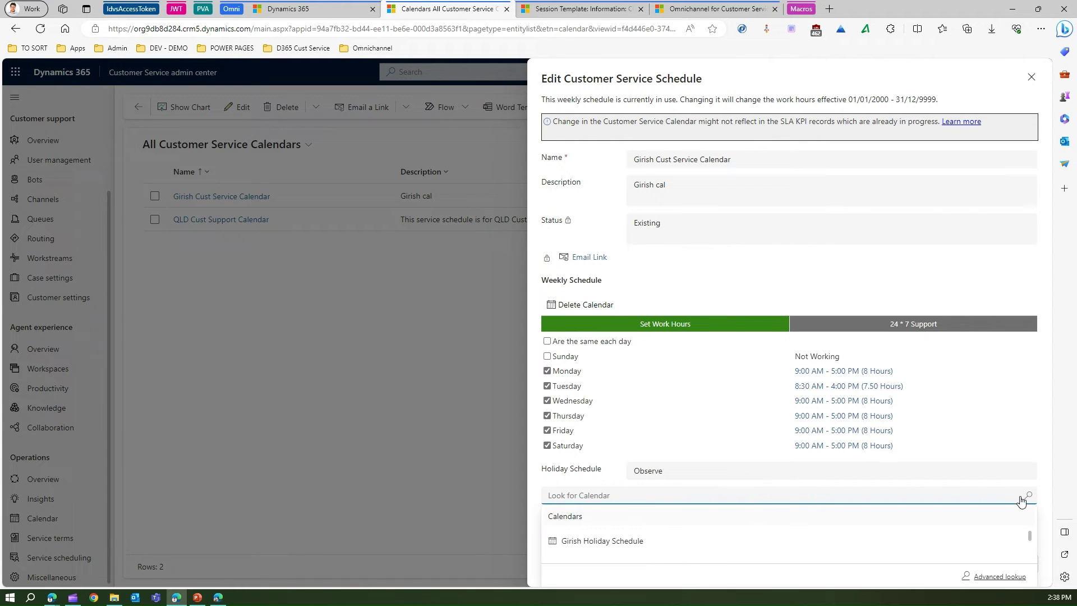
scroll(787, 541, down, 1)
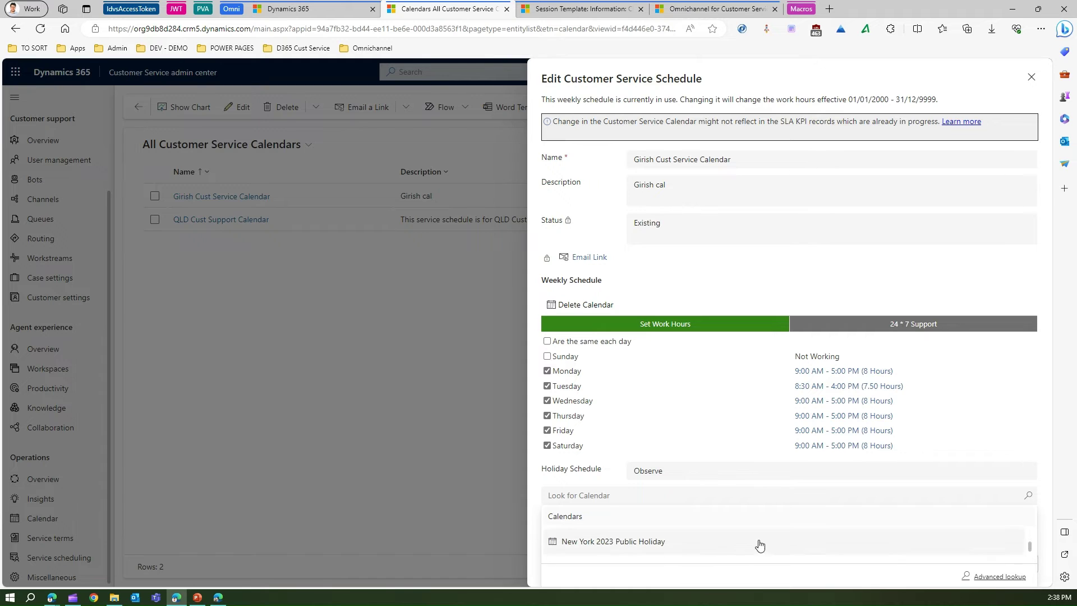
click(685, 543)
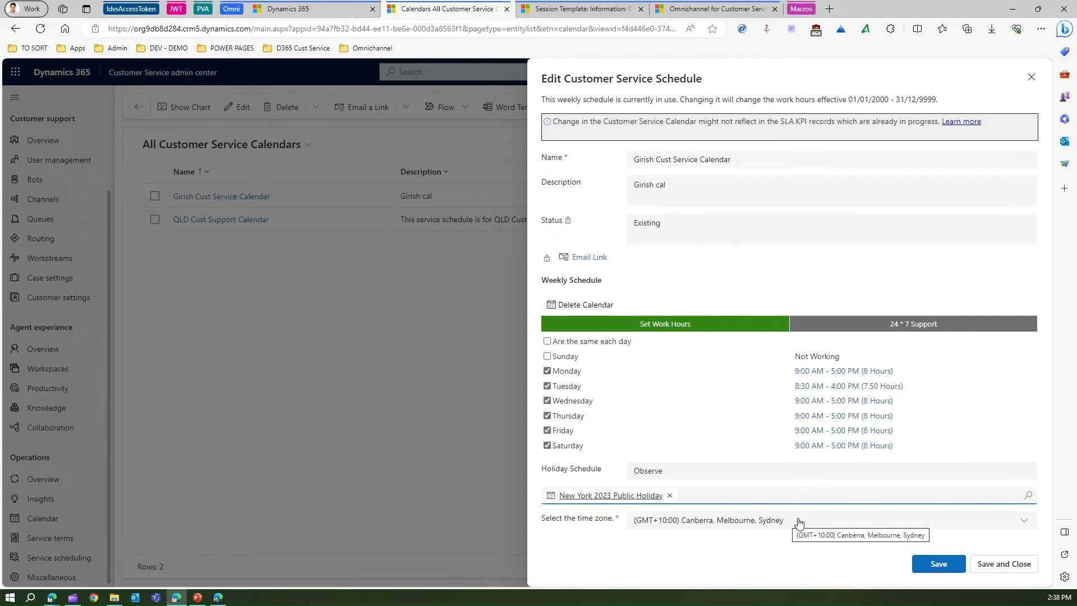
click(938, 563)
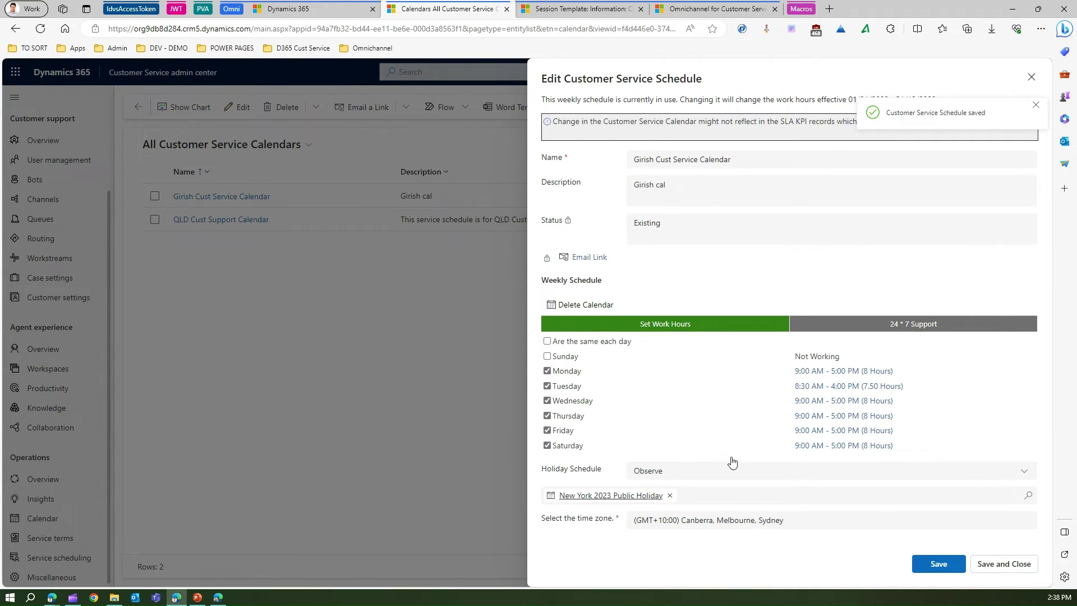
click(1008, 564)
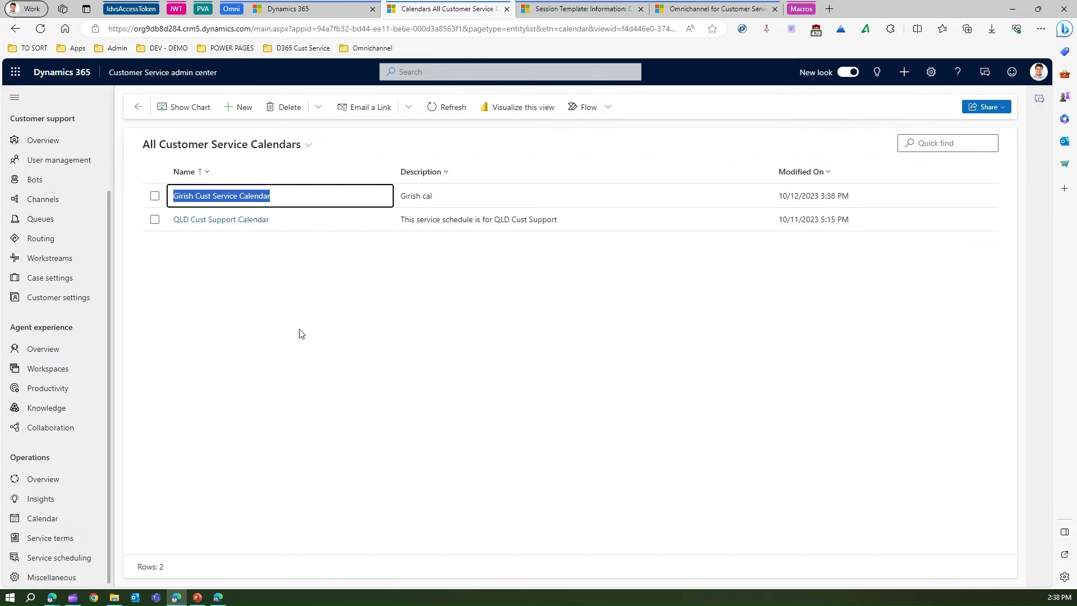
- Return to the Calendar overview and review the descriptions of operating hours and the customer service calendar
click(318, 8)
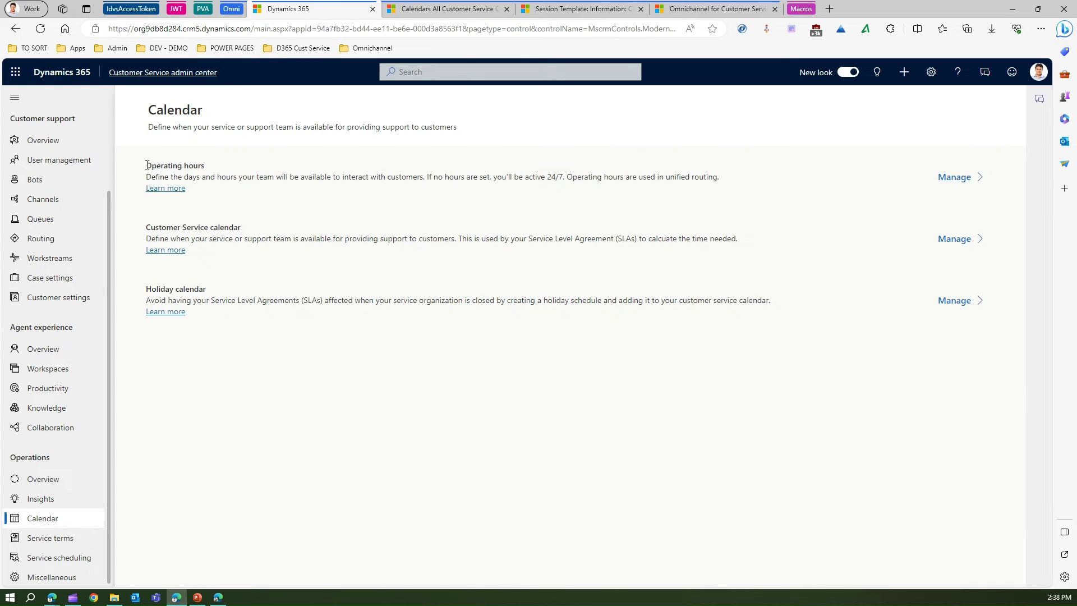
click(195, 173)
drag(151, 177, 422, 179)
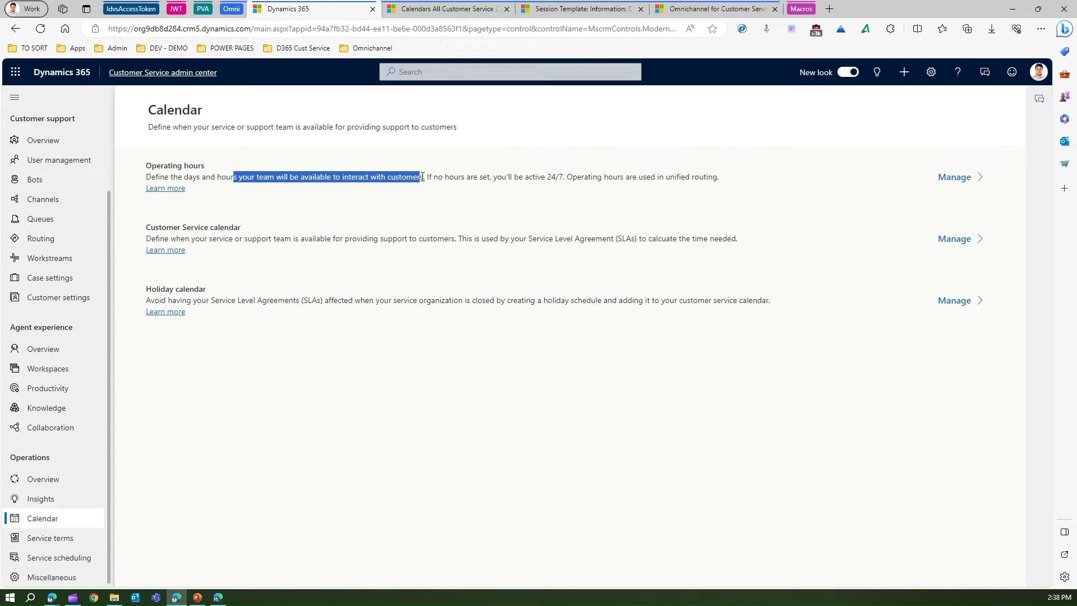
drag(229, 240, 354, 239)
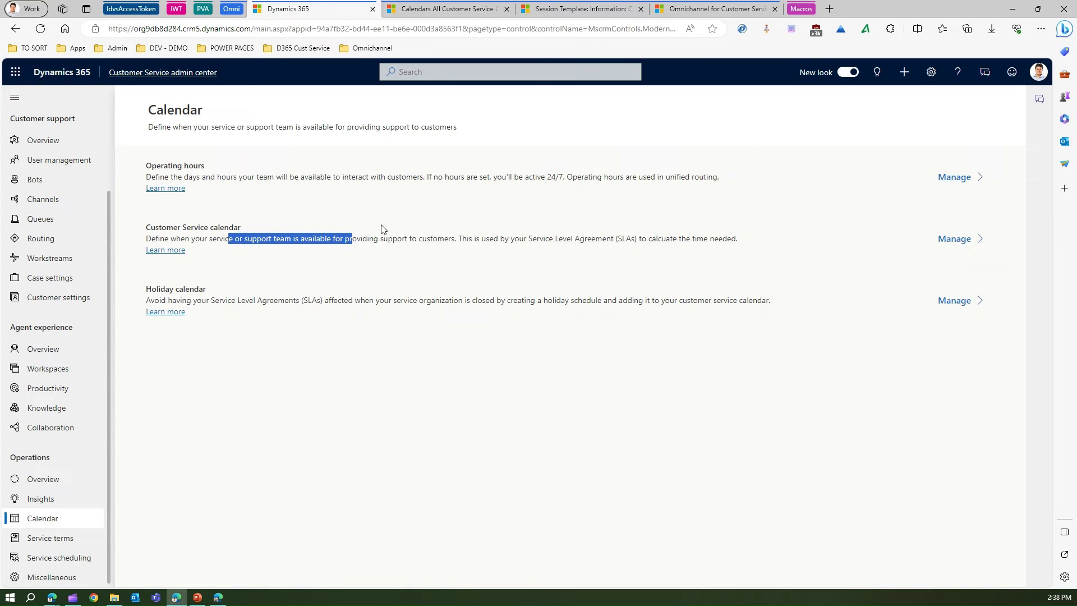
click(285, 178)
drag(269, 177, 367, 178)
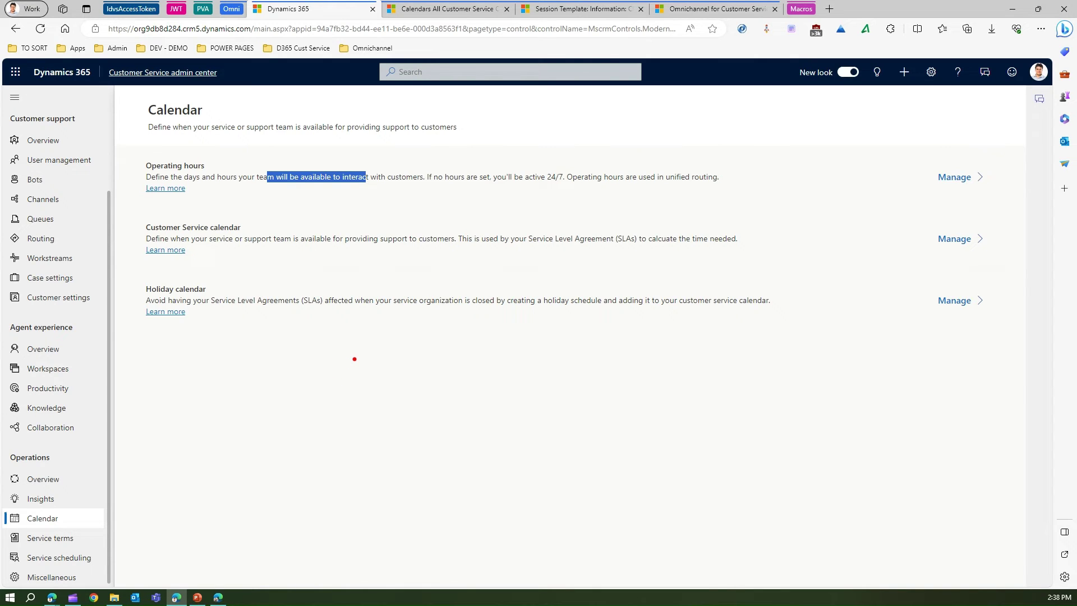
mouse_move(353, 355)
mouse_down()
mouse_move(352, 376)
mouse_move(373, 375)
mouse_move(377, 352)
mouse_move(399, 363)
mouse_up()
drag(412, 349, 402, 376)
mouse_move(483, 346)
mouse_down()
mouse_move(482, 372)
mouse_move(501, 351)
mouse_move(485, 361)
mouse_move(531, 364)
mouse_up()
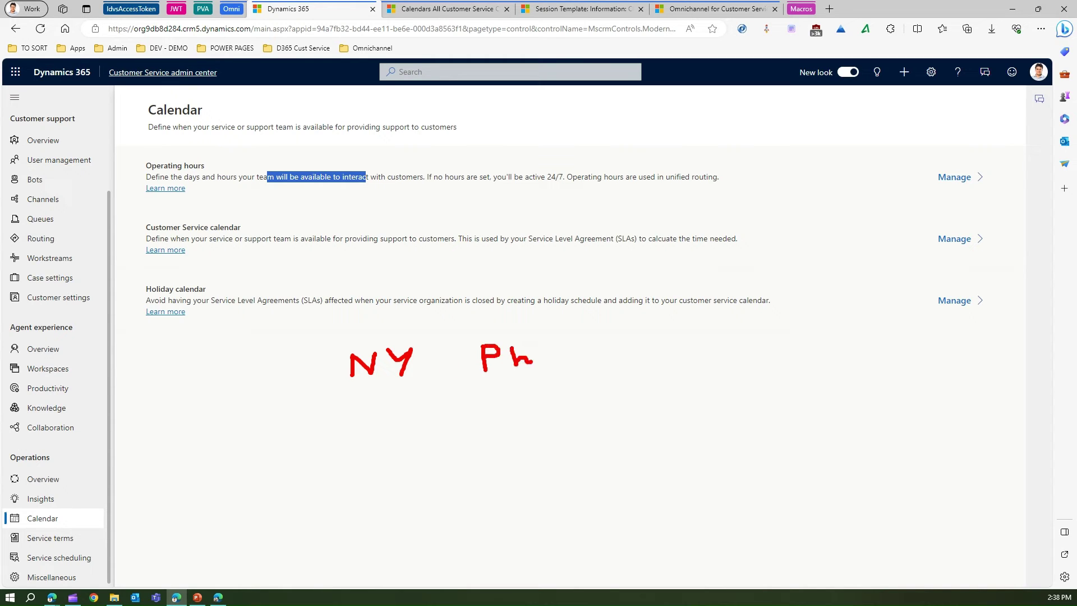
mouse_move(351, 394)
mouse_down()
mouse_move(441, 392)
mouse_move(349, 332)
mouse_move(331, 387)
mouse_up()
mouse_move(461, 331)
mouse_down()
mouse_move(464, 361)
mouse_move(569, 339)
mouse_move(449, 331)
mouse_up()
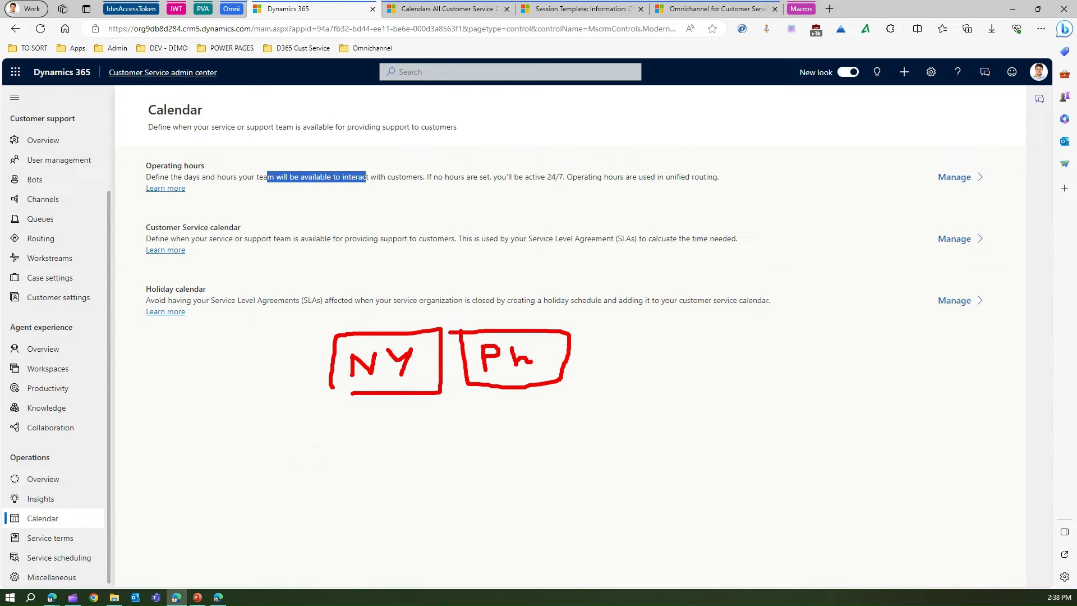
mouse_move(323, 414)
mouse_down()
mouse_move(324, 442)
mouse_move(598, 514)
mouse_move(563, 399)
mouse_move(330, 402)
mouse_move(323, 416)
mouse_up()
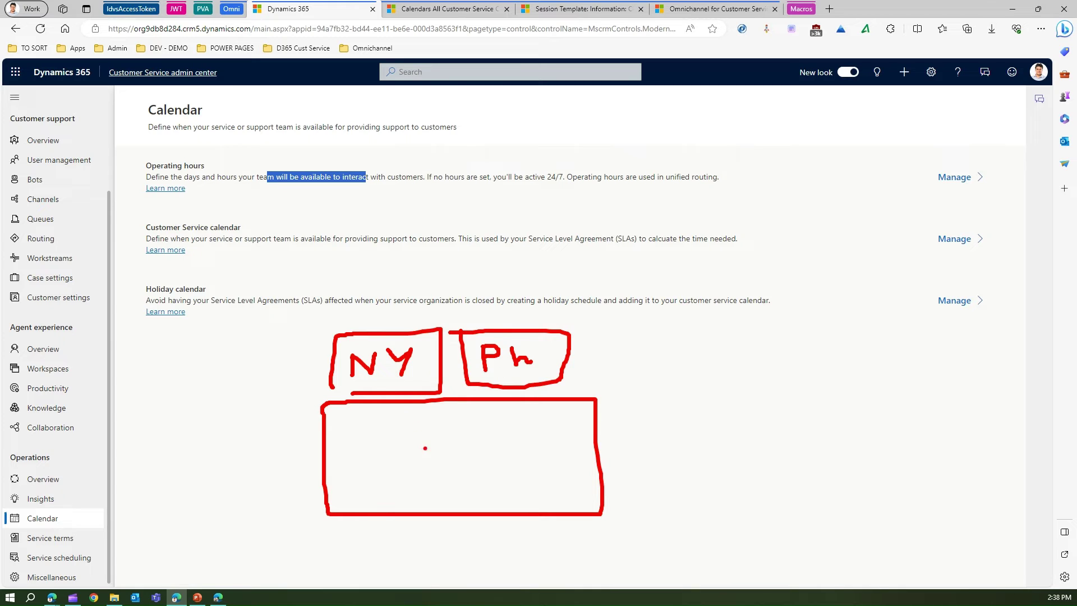
mouse_move(399, 483)
mouse_down()
mouse_move(433, 482)
mouse_move(428, 470)
mouse_move(447, 454)
mouse_move(443, 480)
mouse_move(502, 474)
mouse_up()
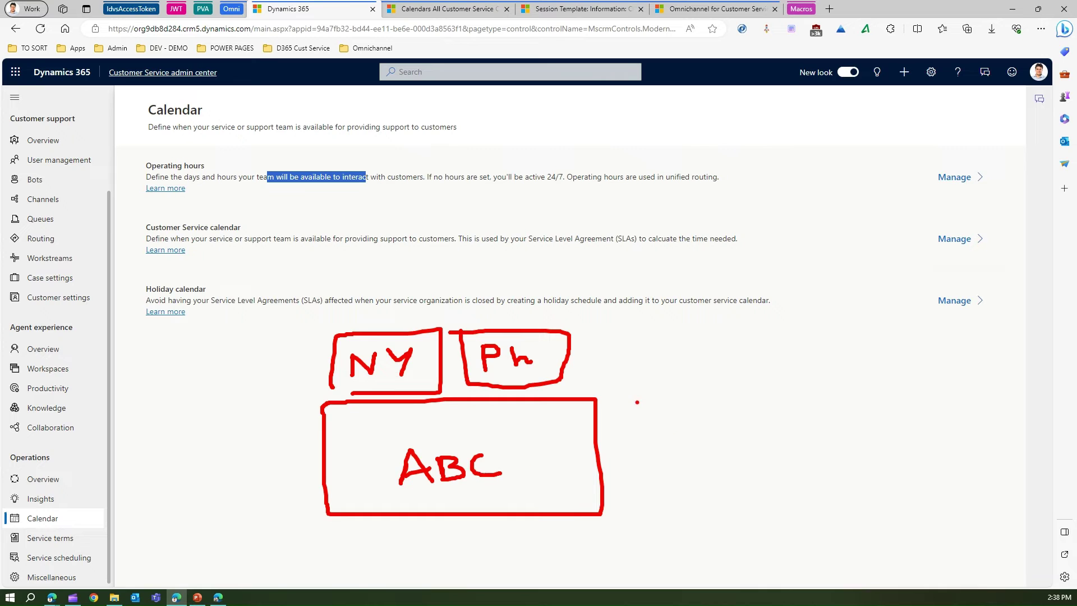
mouse_move(631, 399)
mouse_down()
mouse_move(649, 397)
mouse_move(646, 410)
mouse_move(672, 395)
mouse_move(684, 408)
mouse_move(687, 396)
mouse_up()
mouse_move(684, 404)
mouse_down()
mouse_move(689, 391)
mouse_move(710, 402)
mouse_move(764, 386)
mouse_move(766, 405)
mouse_move(832, 385)
mouse_move(839, 394)
mouse_up()
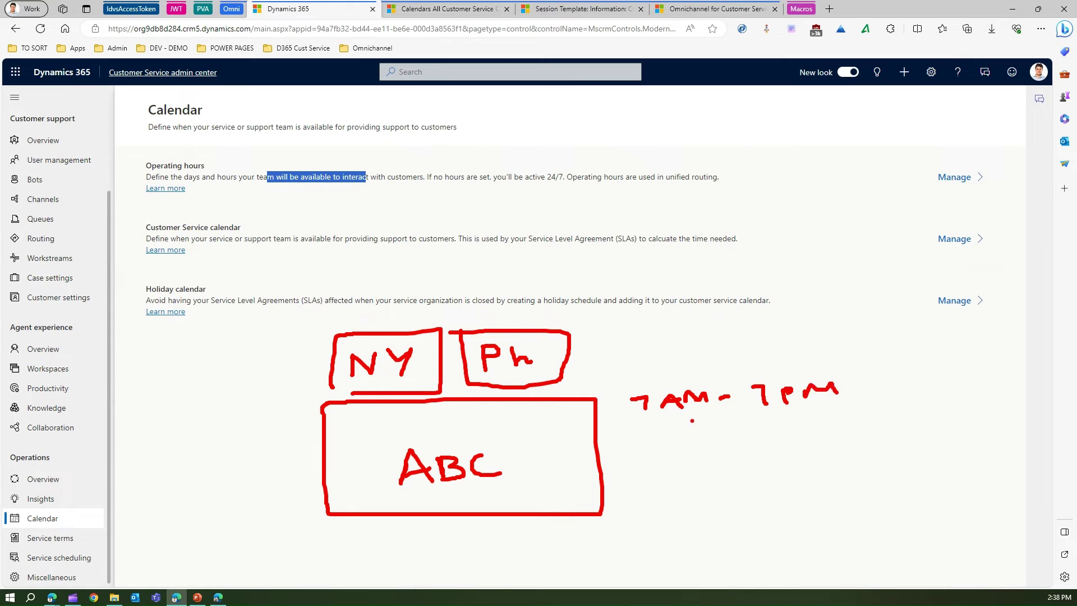
mouse_move(654, 446)
mouse_down()
mouse_move(658, 432)
mouse_move(755, 443)
mouse_move(777, 424)
mouse_move(770, 434)
mouse_up()
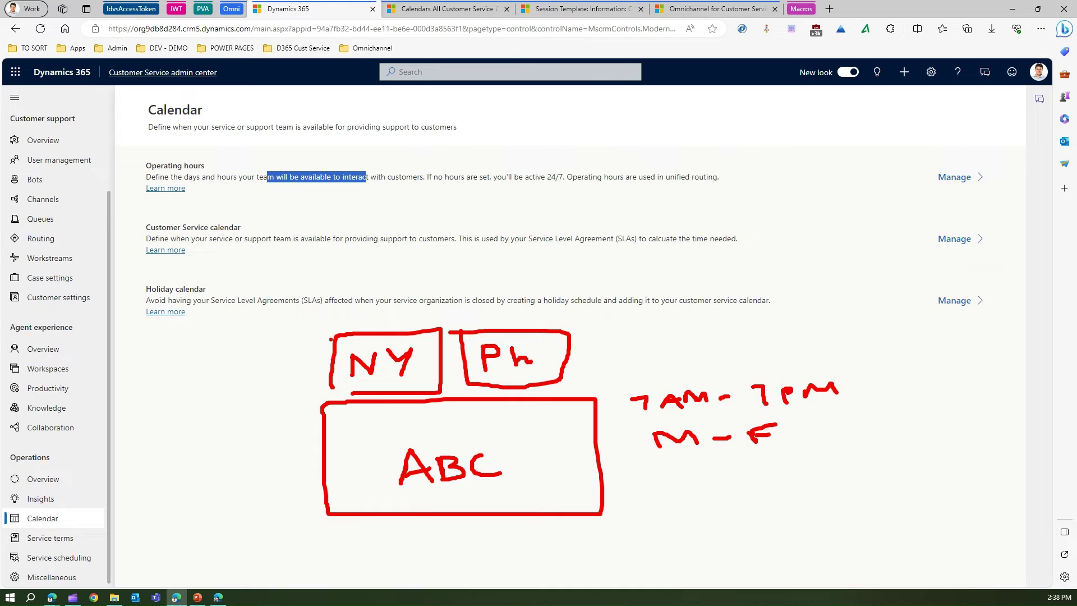
mouse_move(303, 344)
mouse_down()
mouse_move(302, 362)
mouse_move(323, 341)
mouse_up()
drag(581, 335, 586, 352)
drag(327, 367, 238, 384)
mouse_move(253, 375)
mouse_down()
mouse_move(238, 384)
mouse_move(251, 388)
mouse_up()
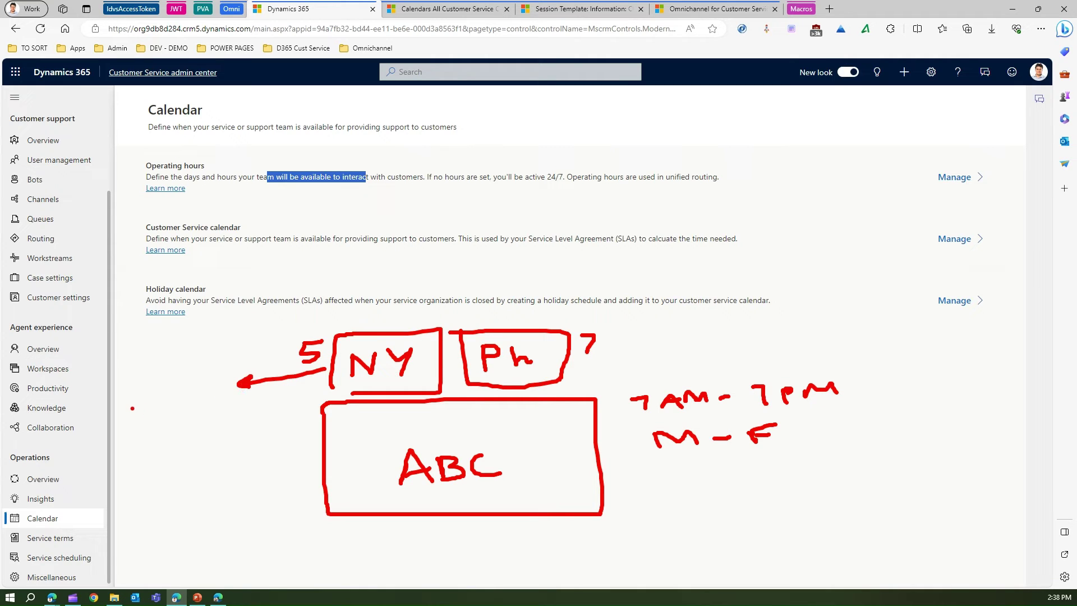
mouse_move(130, 407)
mouse_down()
mouse_move(140, 425)
mouse_move(205, 421)
mouse_up()
mouse_move(213, 414)
mouse_down()
mouse_move(249, 430)
mouse_move(253, 419)
mouse_move(283, 423)
mouse_up()
drag(190, 405, 195, 409)
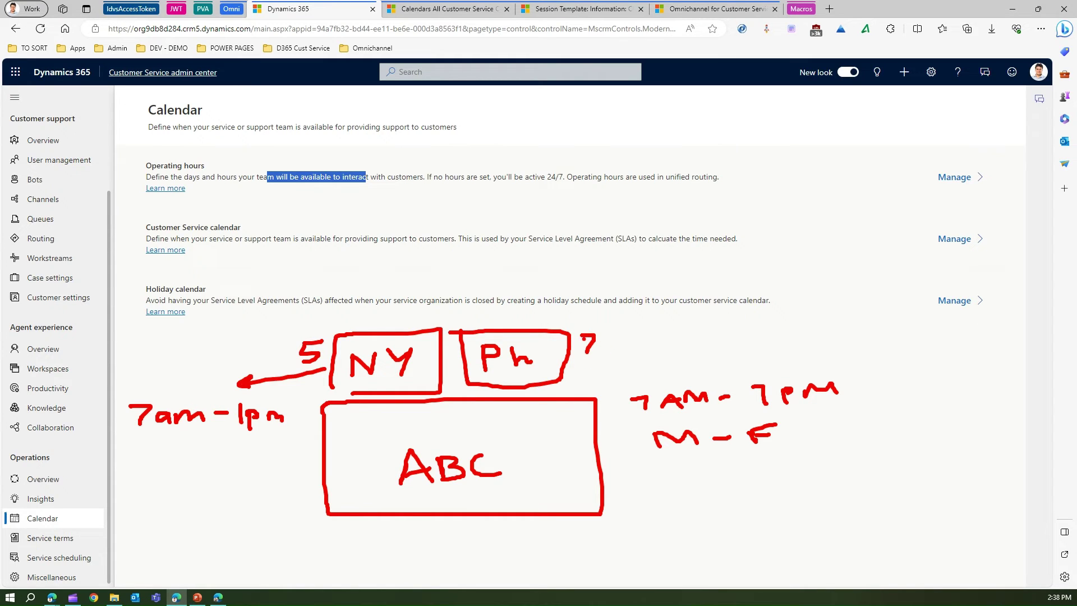
mouse_move(624, 332)
mouse_down()
mouse_move(650, 353)
mouse_move(674, 336)
mouse_move(750, 346)
mouse_move(775, 328)
mouse_move(781, 336)
mouse_up()
mouse_move(182, 389)
mouse_down()
mouse_move(118, 412)
mouse_move(307, 421)
mouse_move(168, 392)
mouse_up()
mouse_move(749, 299)
mouse_down()
mouse_move(623, 351)
mouse_move(799, 314)
mouse_move(730, 298)
mouse_up()
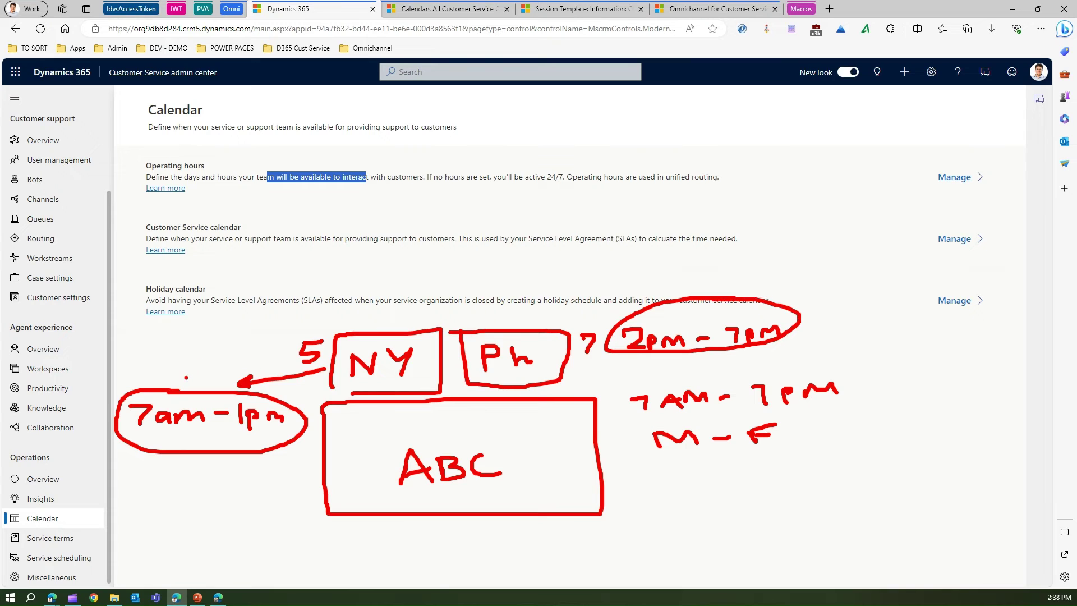
key(g)
mouse_move(175, 387)
mouse_down()
mouse_move(226, 347)
mouse_move(254, 193)
mouse_move(348, 227)
mouse_move(664, 297)
mouse_up()
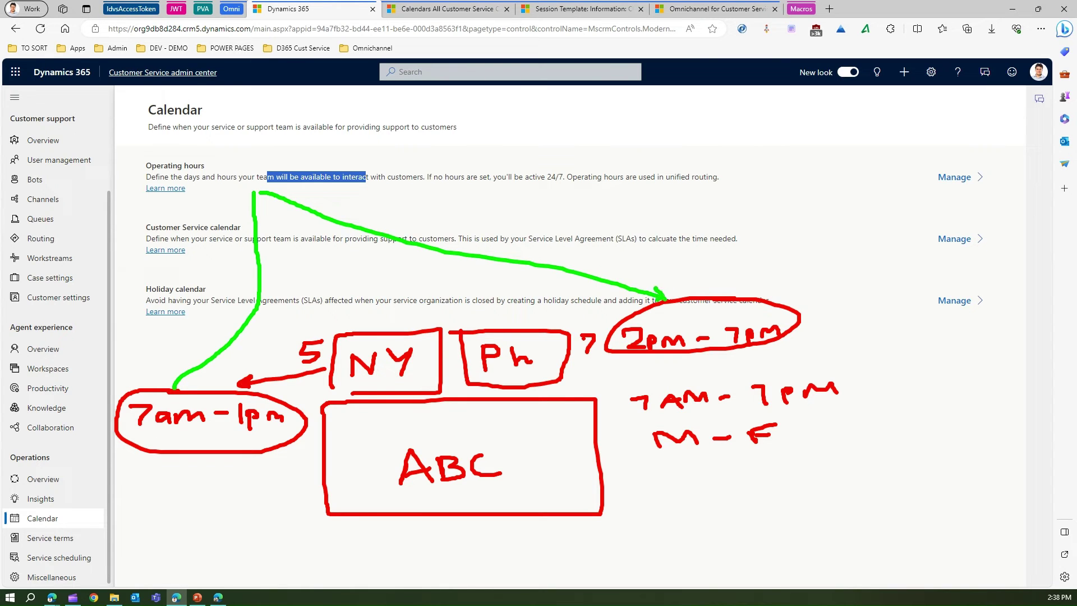
drag(171, 371, 192, 376)
mouse_move(621, 398)
mouse_down()
mouse_move(642, 473)
mouse_move(884, 383)
mouse_move(687, 371)
mouse_move(616, 397)
mouse_move(527, 320)
mouse_move(274, 247)
mouse_move(294, 245)
mouse_up()
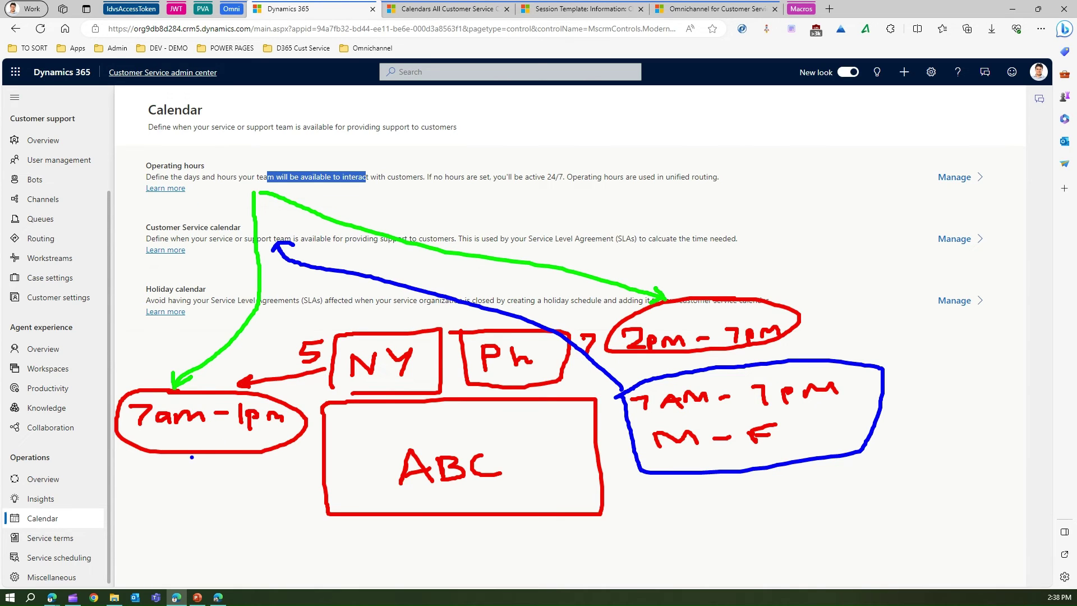
drag(173, 472, 188, 456)
mouse_move(704, 475)
mouse_down()
mouse_move(686, 510)
mouse_move(697, 475)
mouse_move(738, 501)
mouse_up()
drag(731, 492, 754, 489)
drag(757, 476, 756, 496)
drag(790, 475, 798, 493)
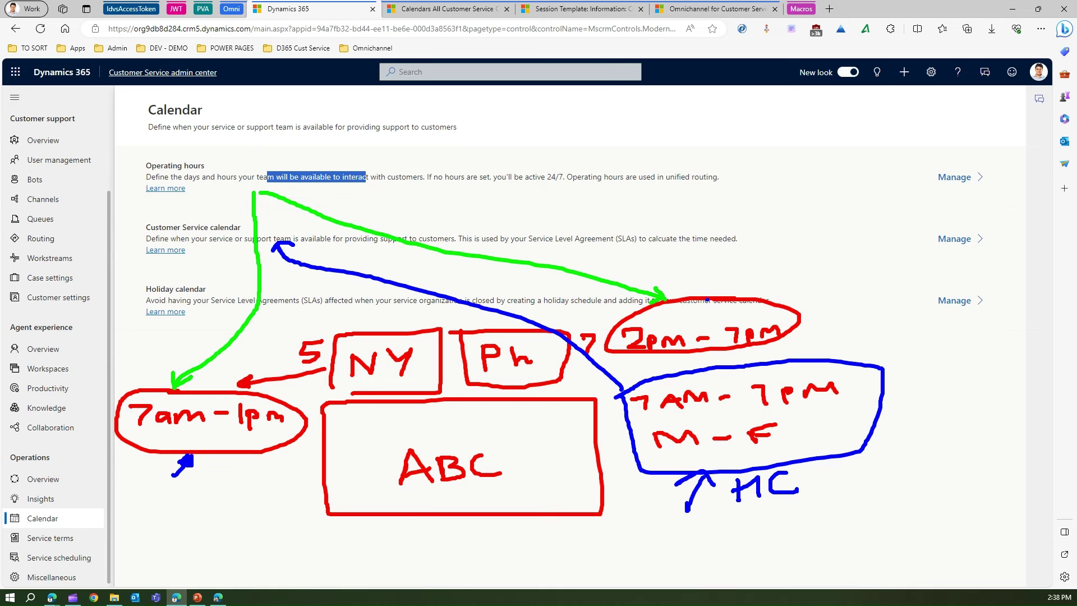
mouse_move(174, 487)
mouse_down()
mouse_move(174, 509)
mouse_move(191, 497)
mouse_up()
drag(192, 485, 191, 510)
mouse_move(205, 494)
mouse_down()
mouse_move(197, 506)
mouse_move(206, 493)
mouse_move(233, 500)
mouse_move(247, 460)
mouse_move(283, 472)
mouse_move(287, 508)
mouse_up()
click(229, 495)
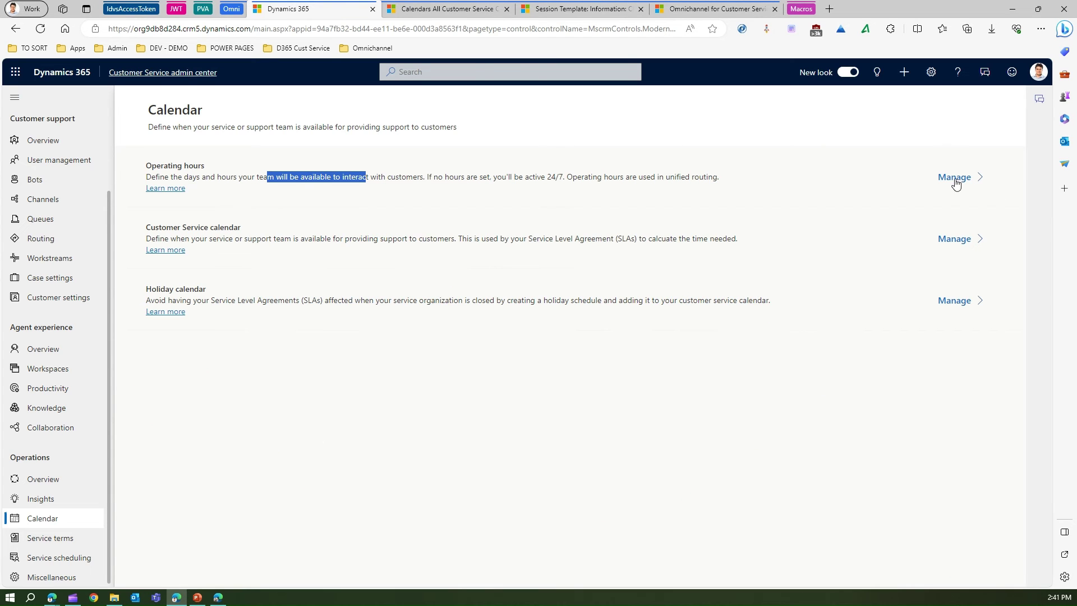
- Open the "NSW Operating Hrs" record from the operating hours list and show its working hours
click(956, 180)
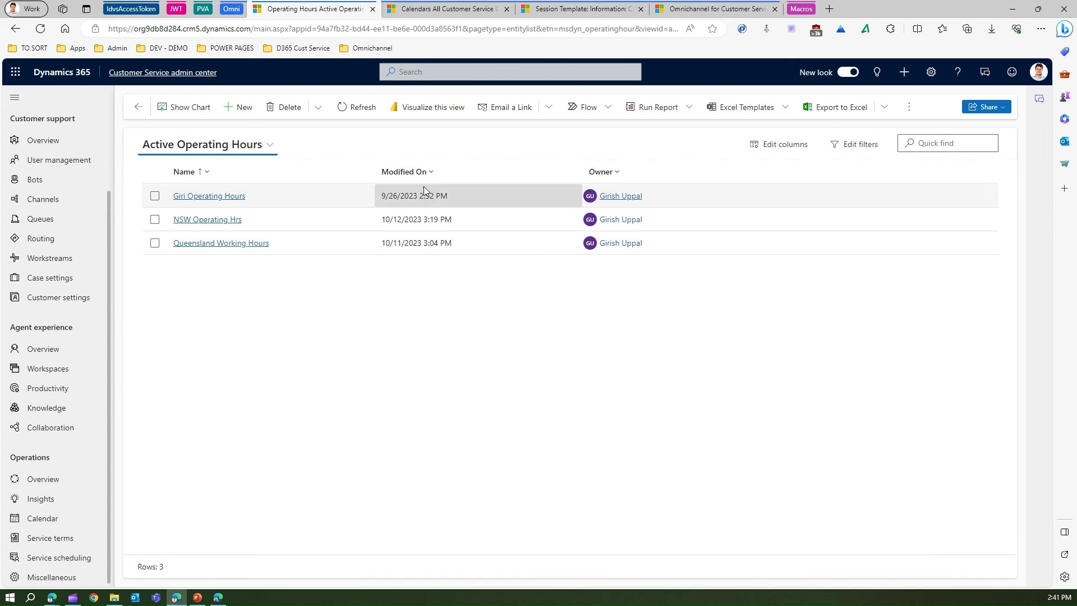
click(220, 224)
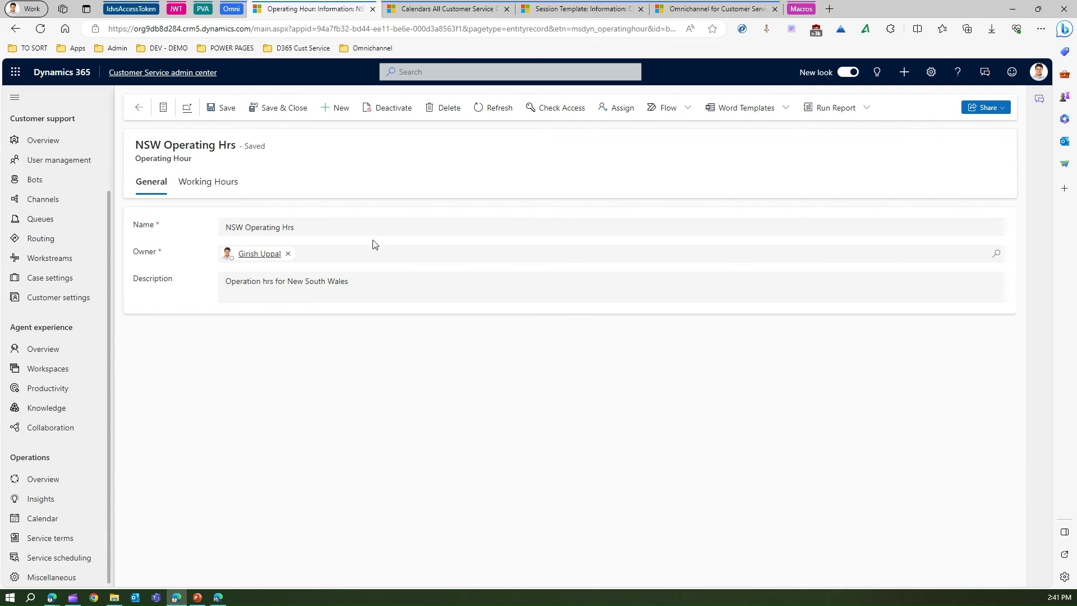
click(216, 184)
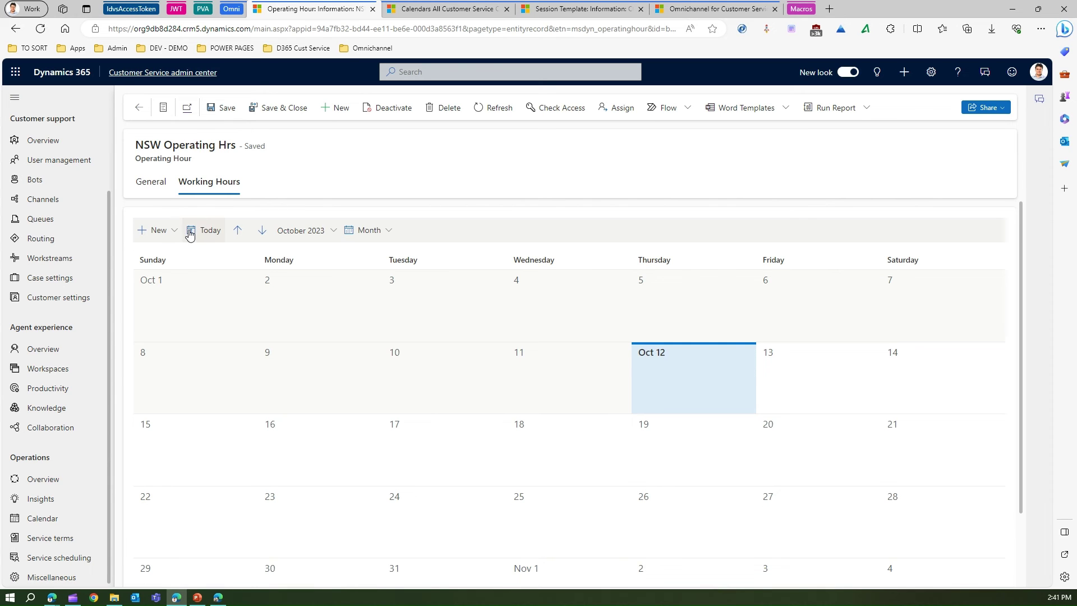
- Add and save a one-day holiday on 10/25/2023 in the NSW working hours, and return to the Calendar overview
click(175, 231)
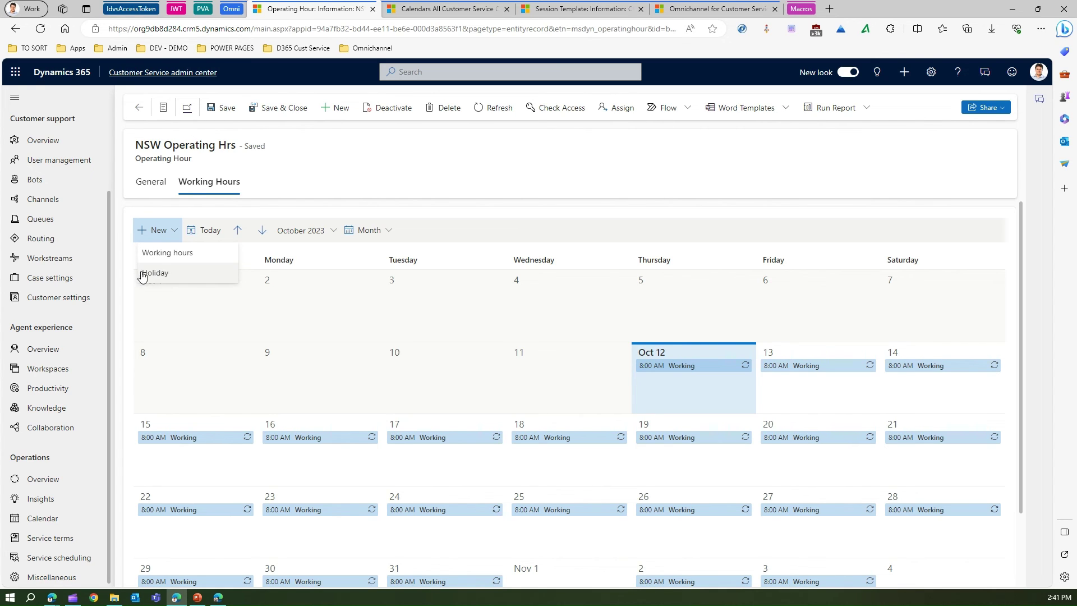
click(178, 275)
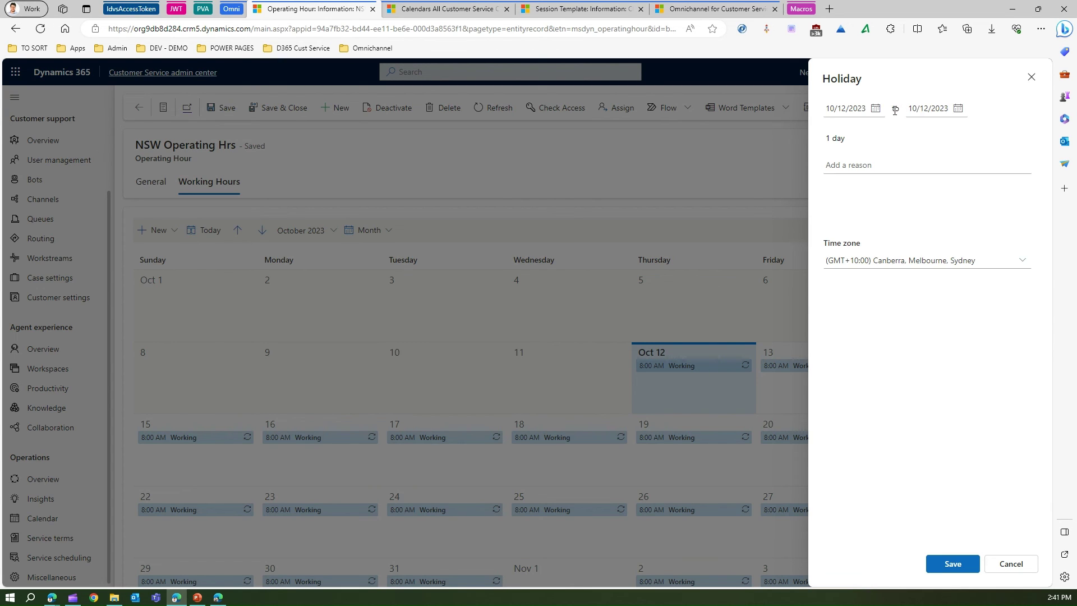
click(876, 110)
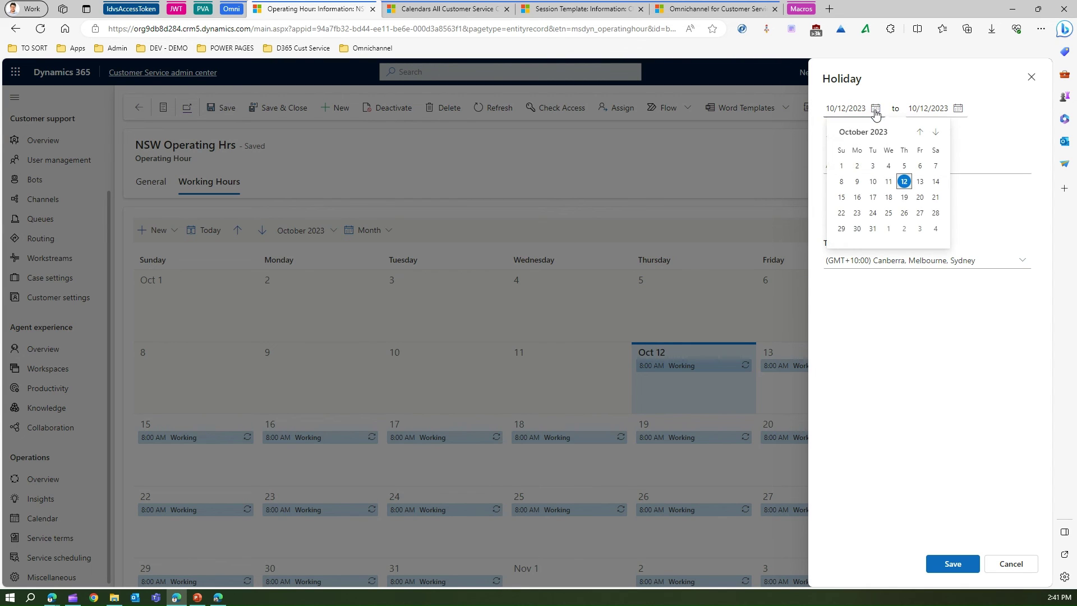
click(887, 214)
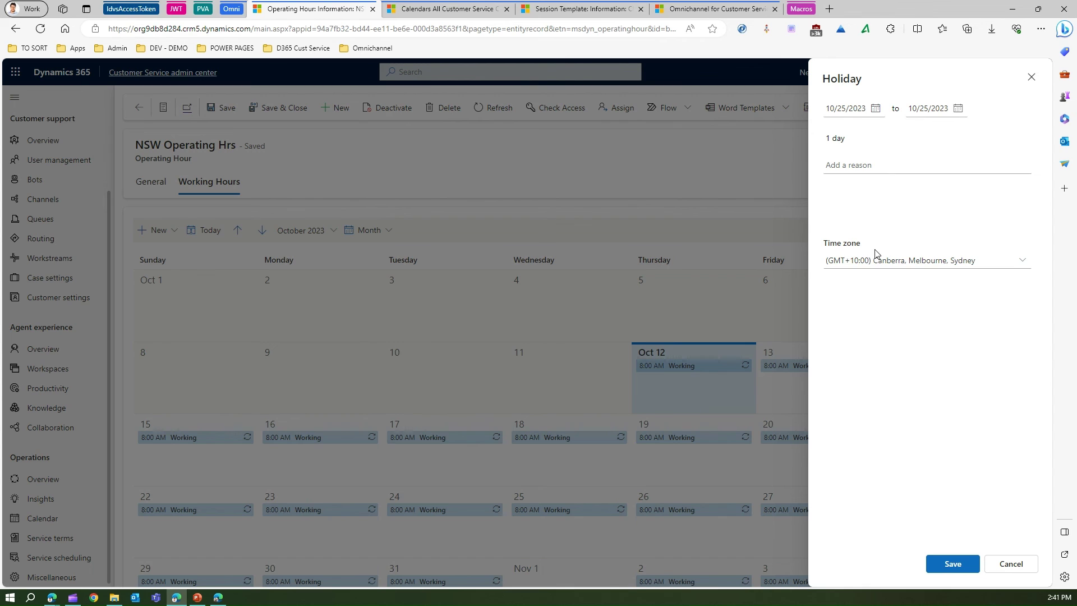
click(955, 564)
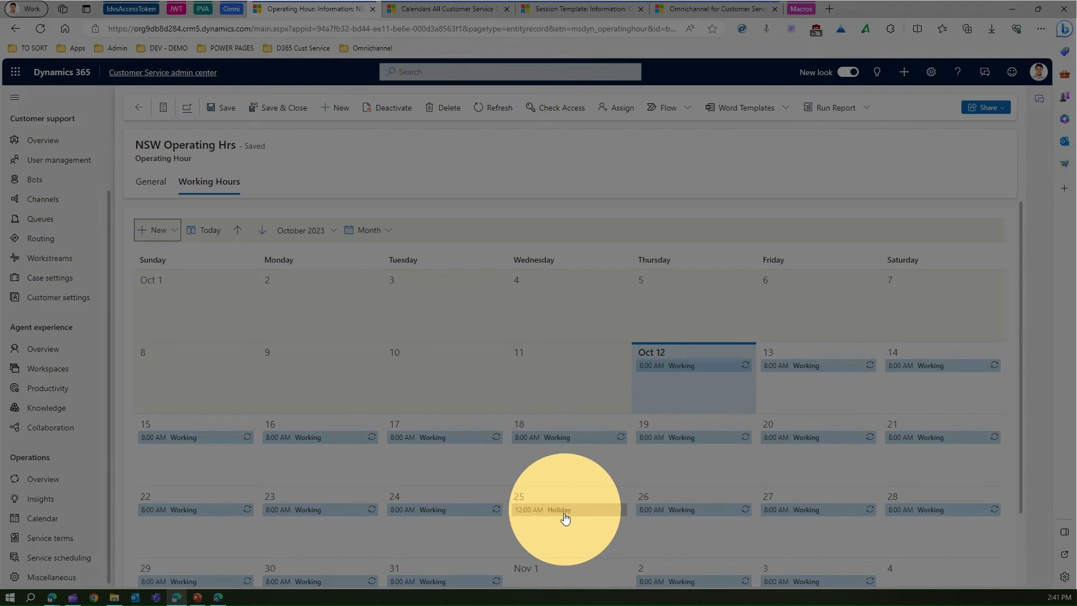
click(570, 530)
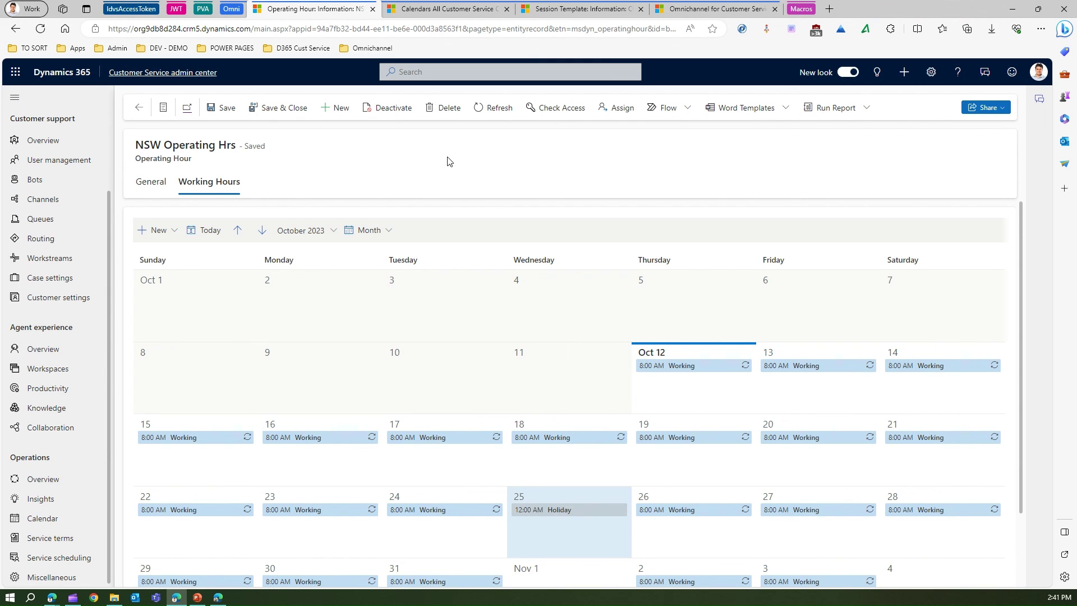
click(47, 522)
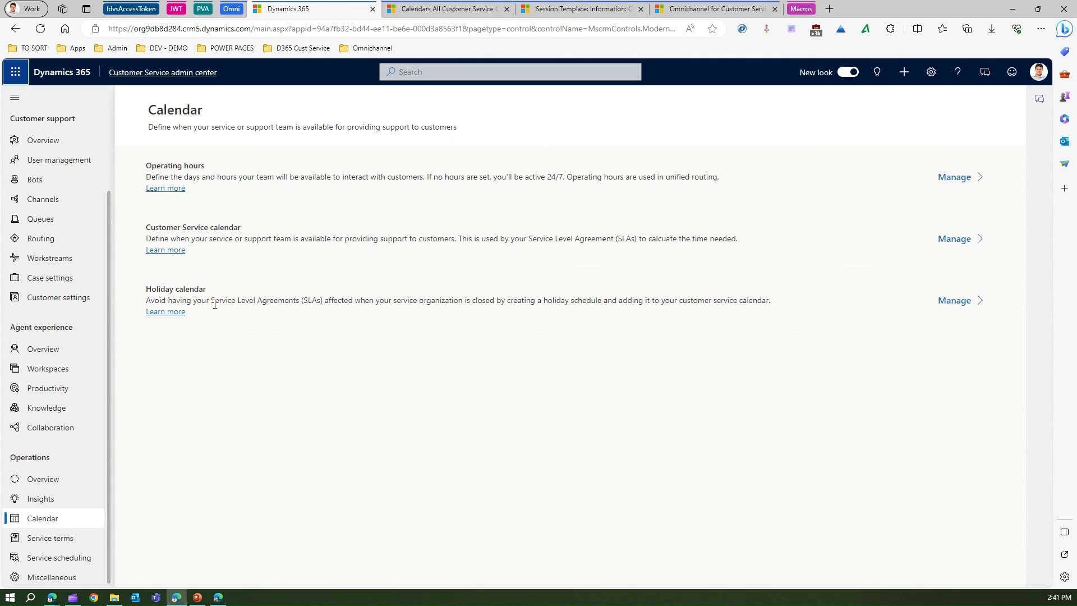
mouse_move(235, 288)
mouse_down()
mouse_move(232, 257)
mouse_move(246, 258)
mouse_up()
drag(147, 217, 154, 266)
mouse_move(253, 217)
mouse_down()
mouse_move(264, 216)
mouse_move(254, 267)
mouse_up()
mouse_move(144, 145)
mouse_down()
mouse_move(130, 189)
mouse_move(149, 192)
mouse_up()
drag(209, 144, 204, 198)
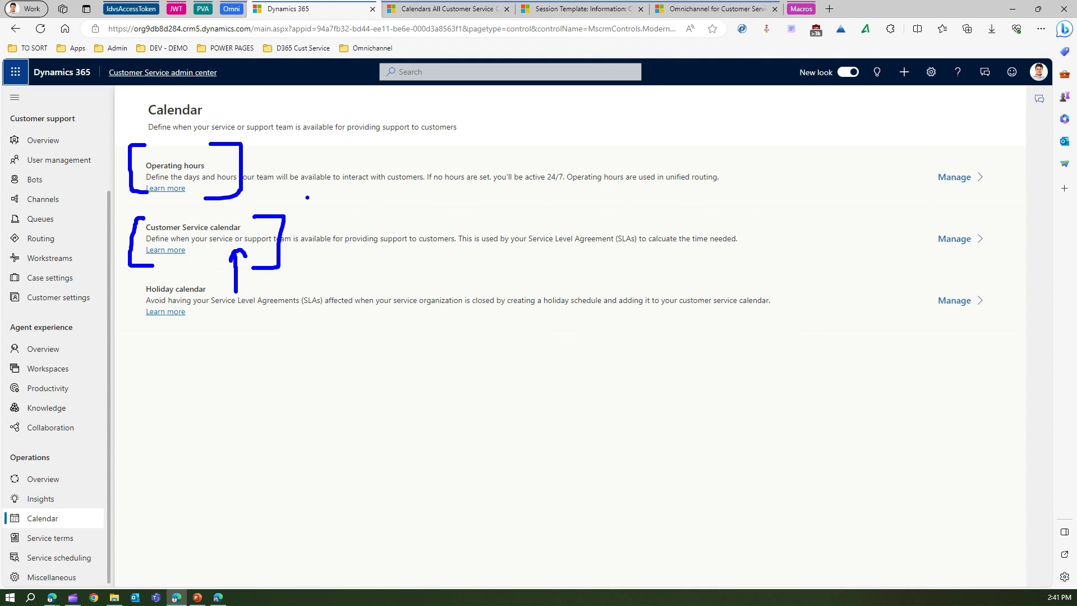